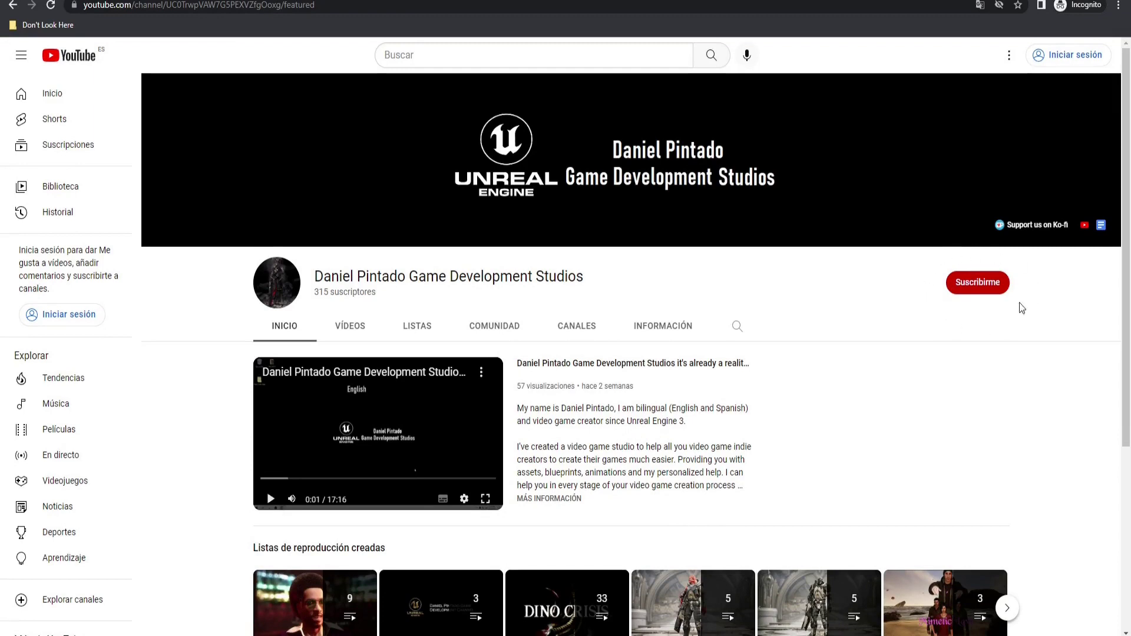
Step: Open the studio's Google Docs document from the channel page and review its guidelines and questions and answers
click(1100, 225)
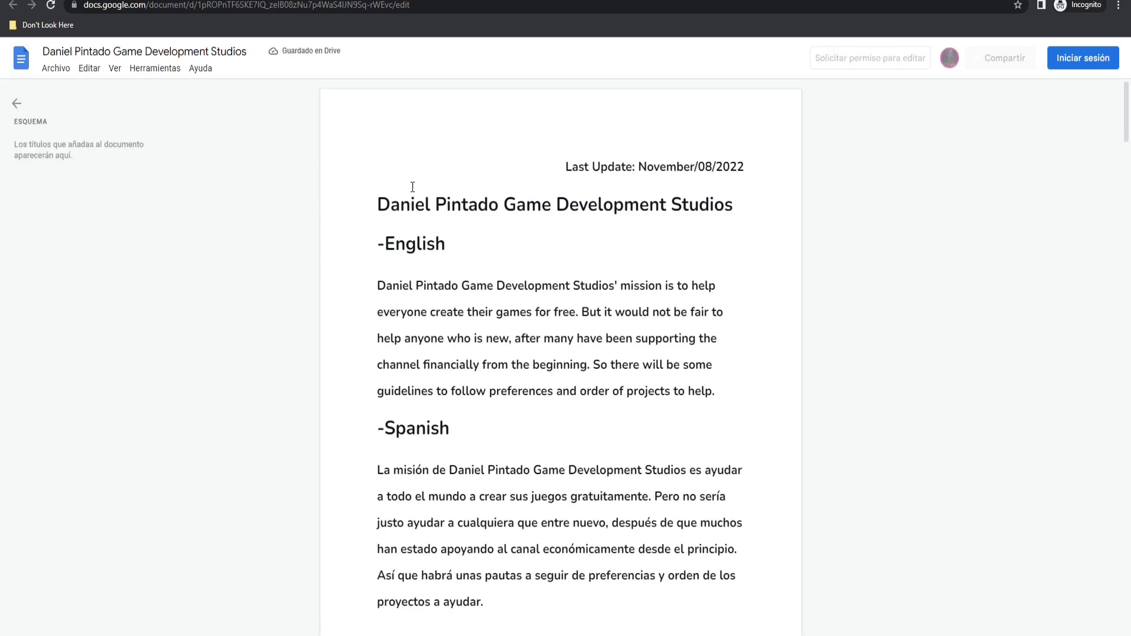
scroll(459, 289, down, 14)
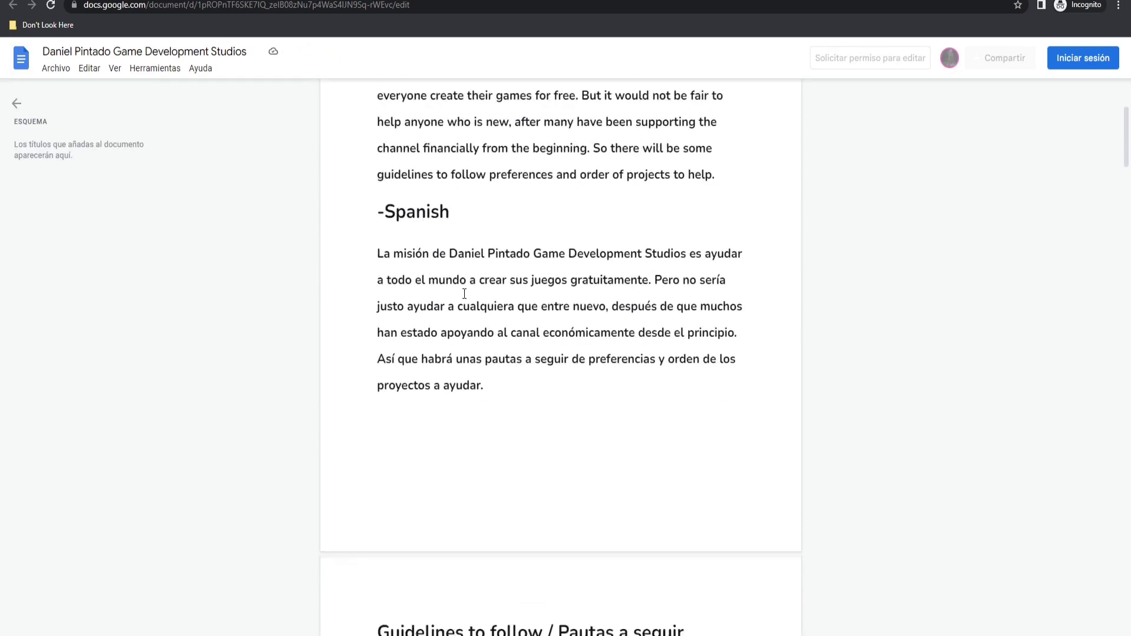
scroll(491, 310, down, 20)
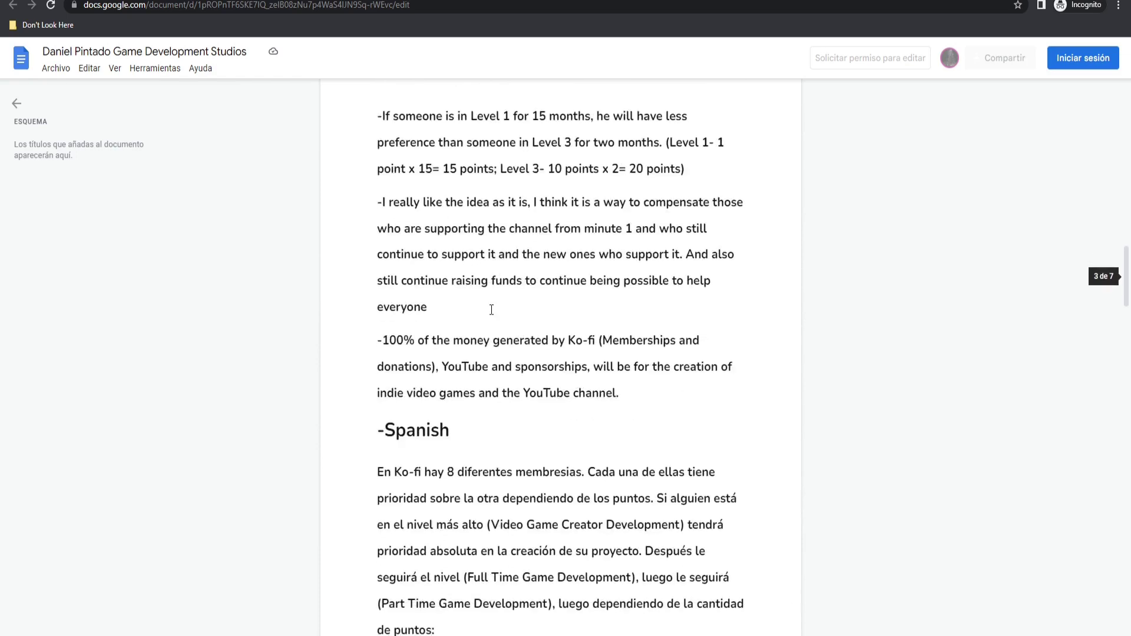
scroll(494, 309, down, 10)
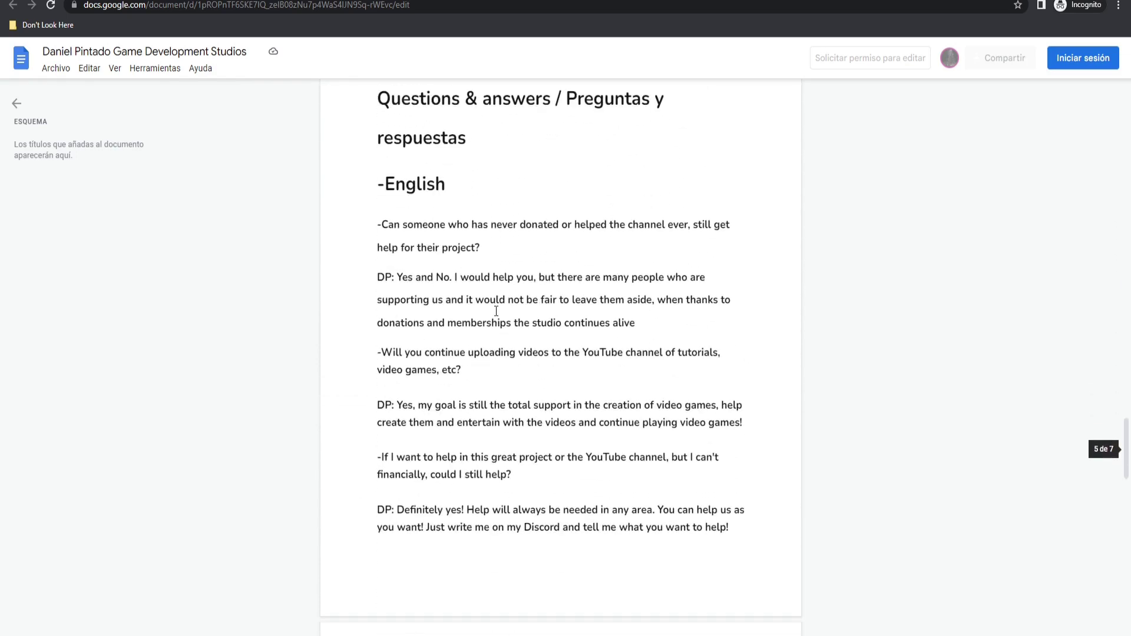
scroll(519, 316, up, 2)
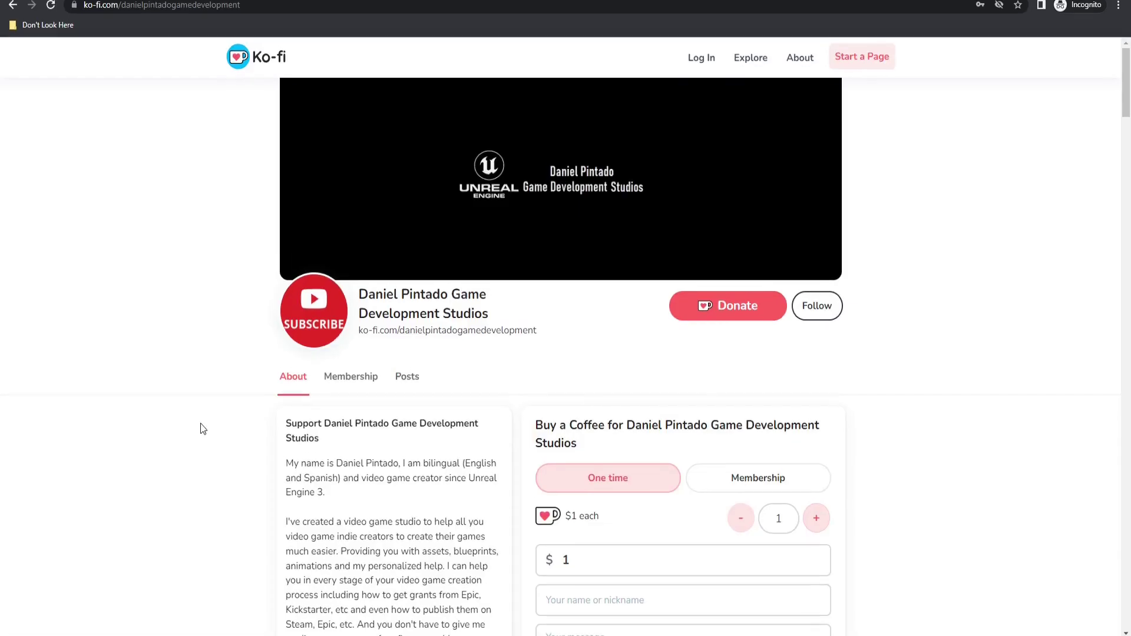
Step: Review all the membership tiers on the studio's Ko-fi page, from Level 1 up to the full-time development tiers
scroll(886, 435, down, 3)
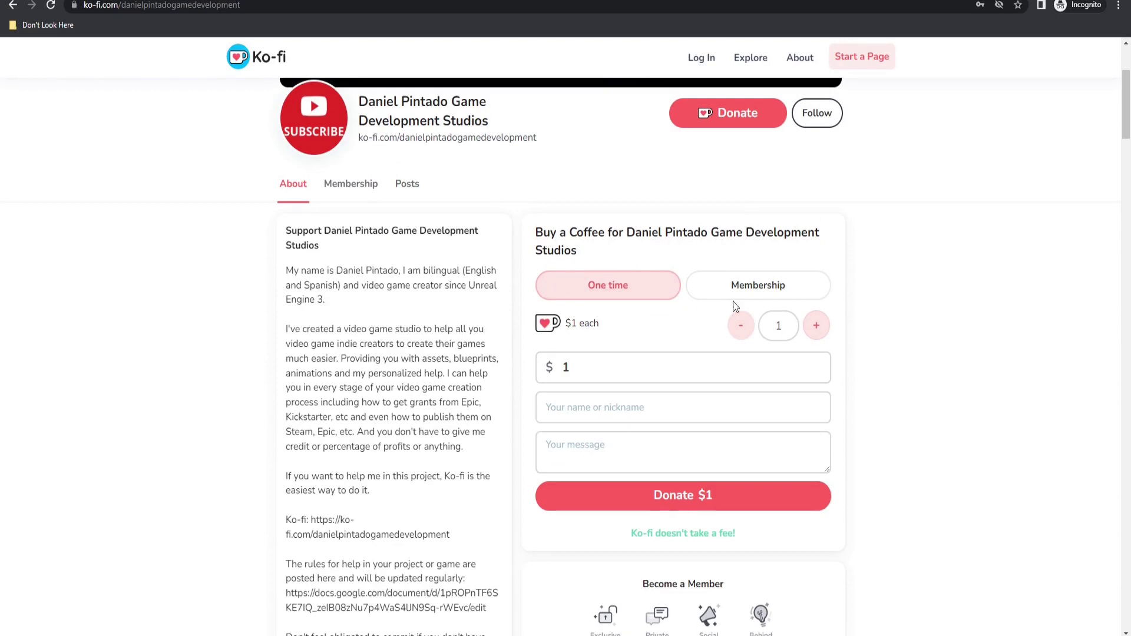
click(746, 293)
scroll(747, 294, down, 1)
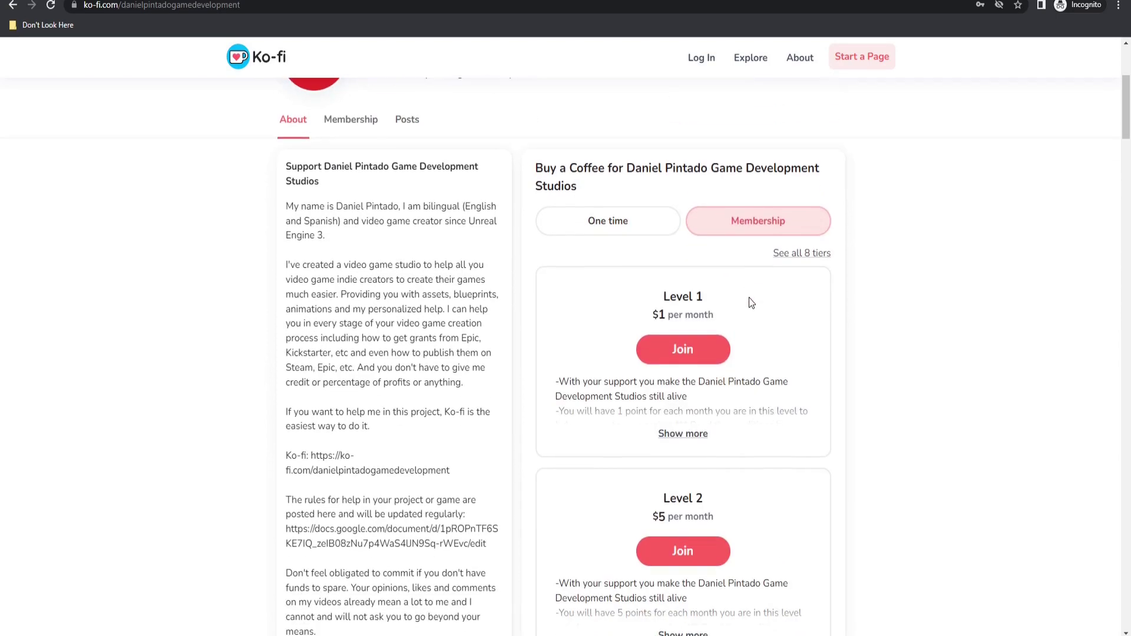
click(804, 255)
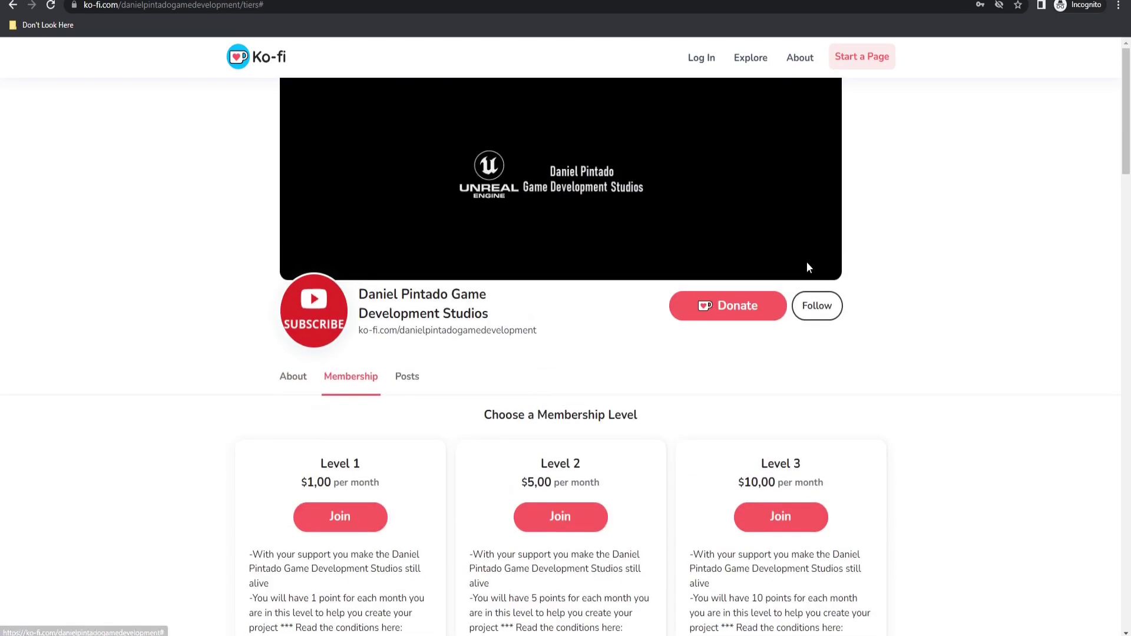
scroll(920, 341, down, 15)
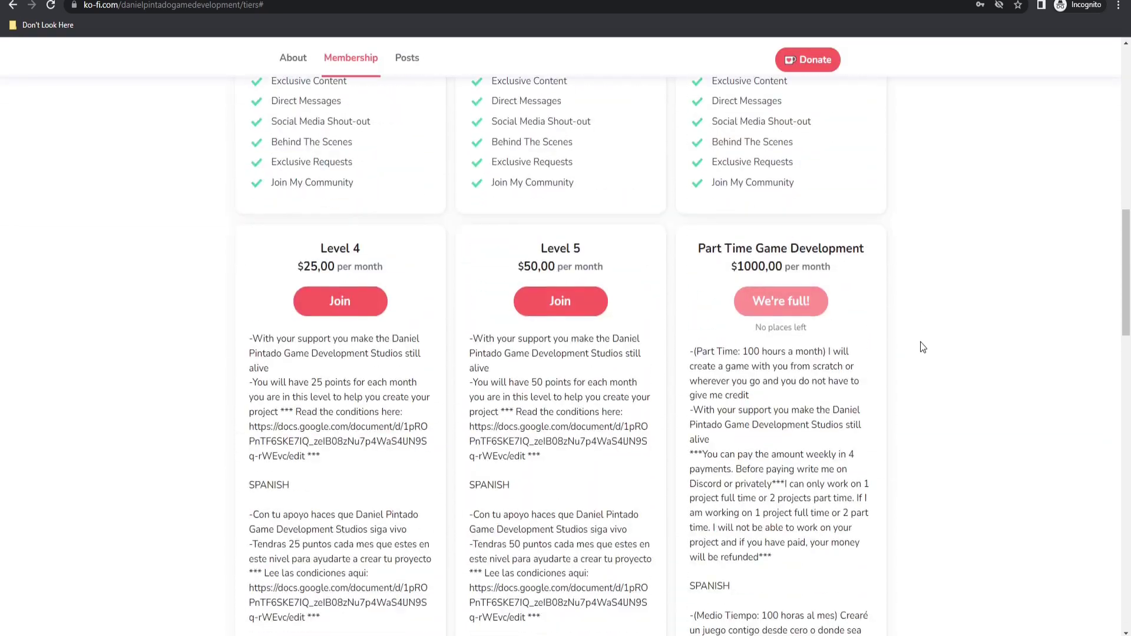
scroll(919, 343, down, 15)
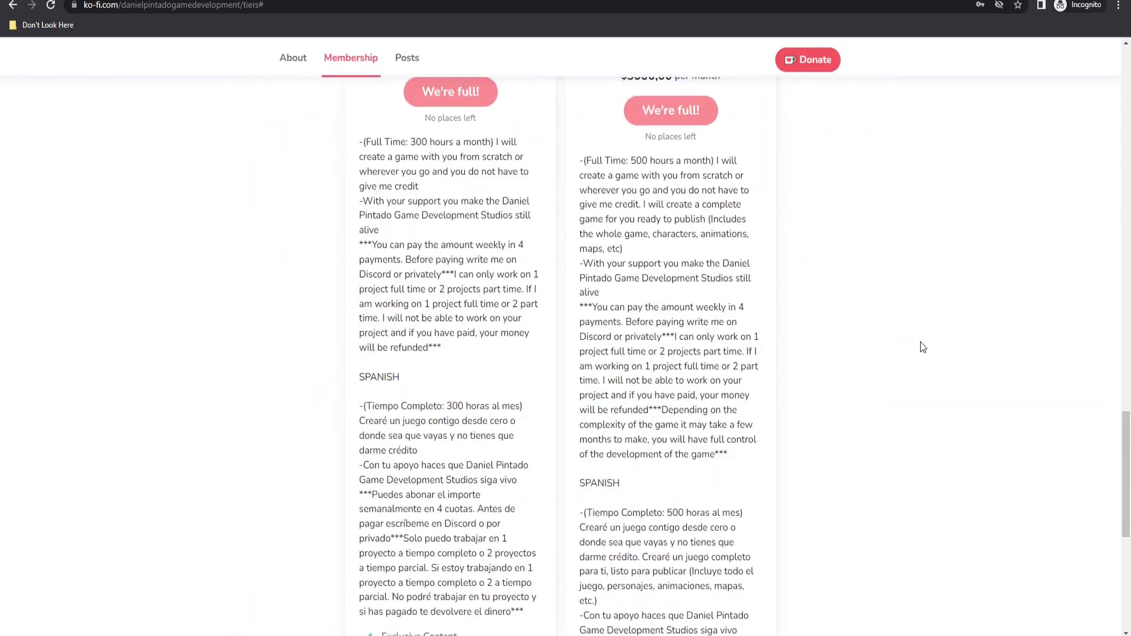
scroll(922, 350, up, 15)
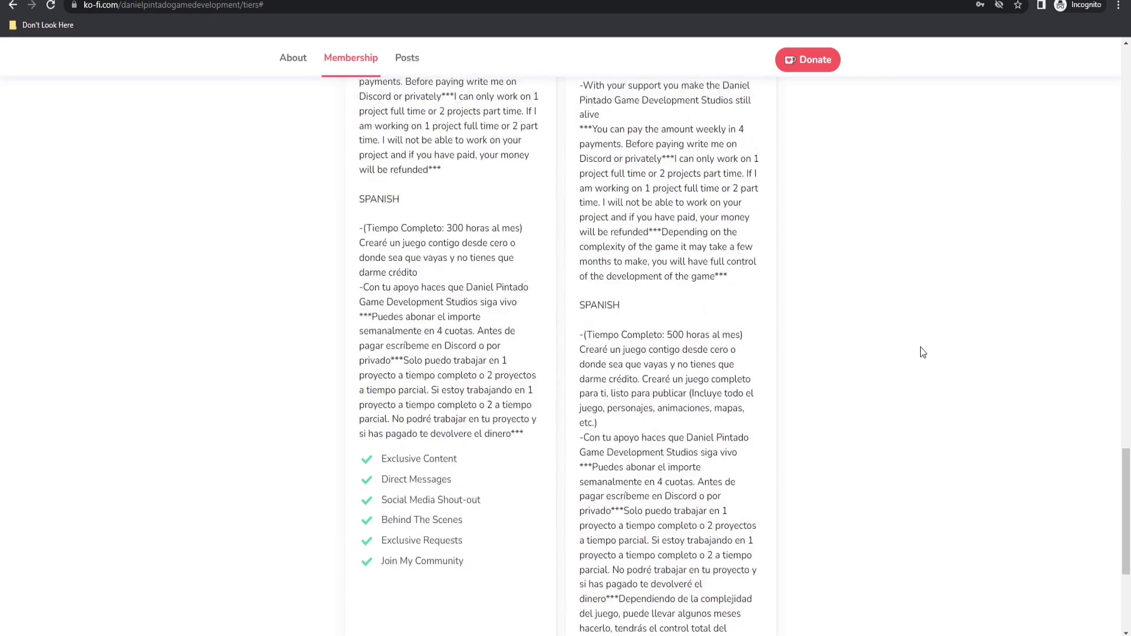
scroll(917, 372, up, 15)
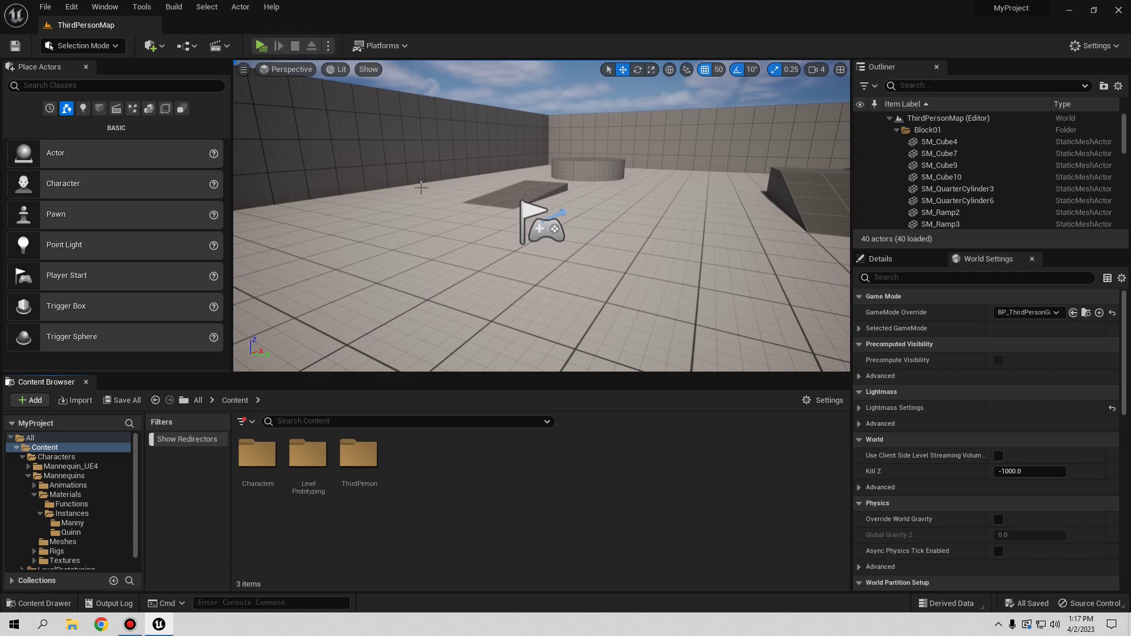
Step: Play ThirdPersonMap in a preview window, move the character around the level, and end the play session
right_drag(439, 183, 530, 224)
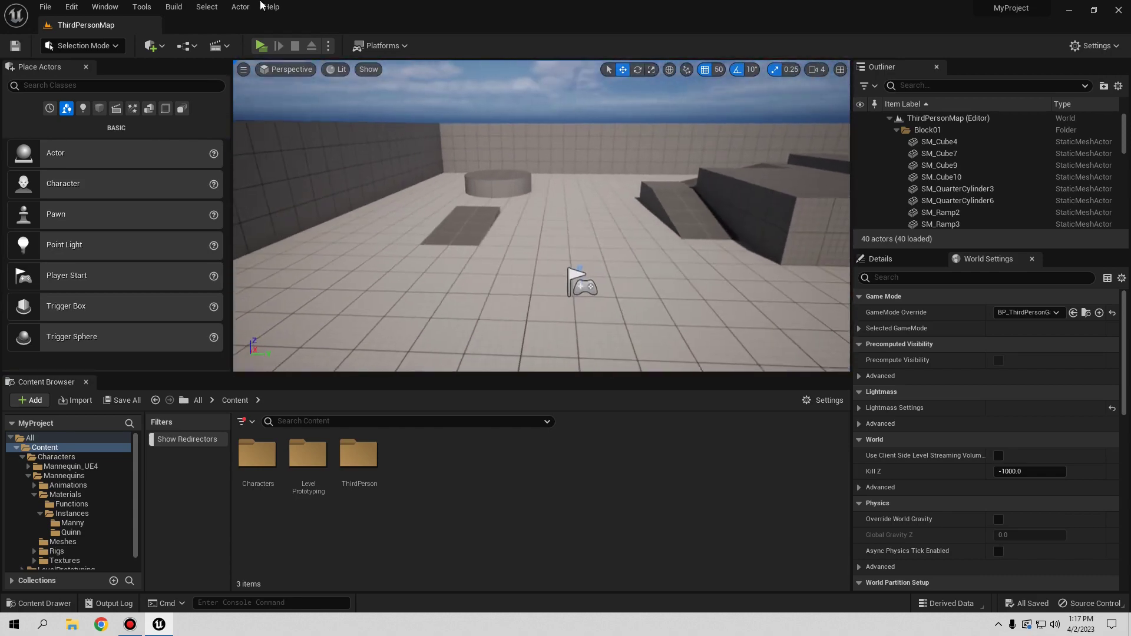
click(261, 45)
key(d)
key(s)
key(d)
key(d)
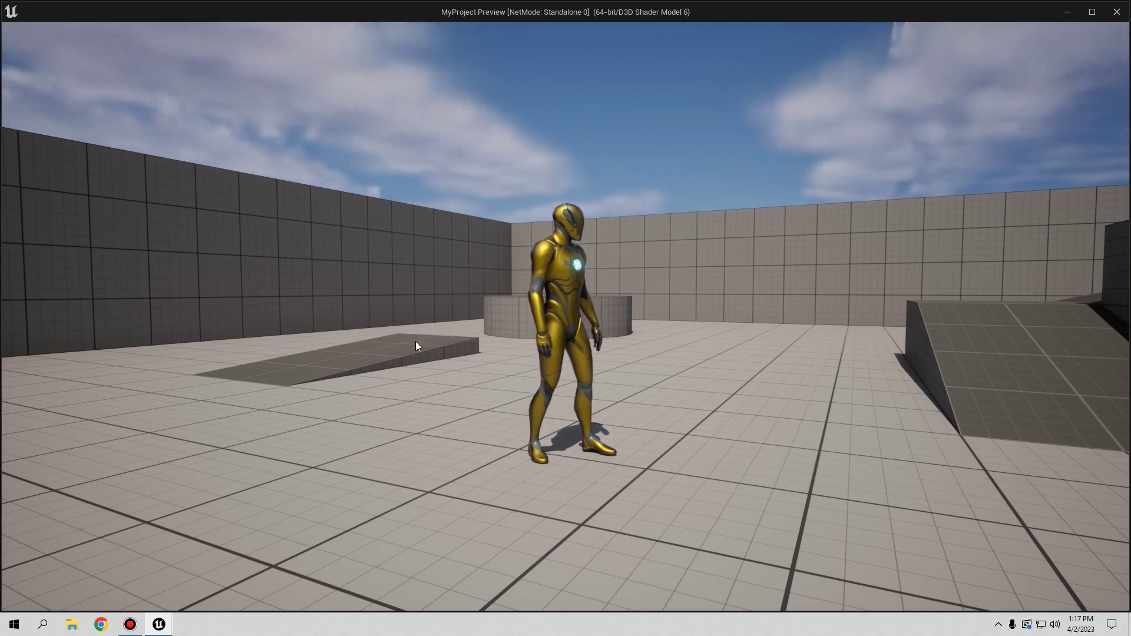
key(Escape)
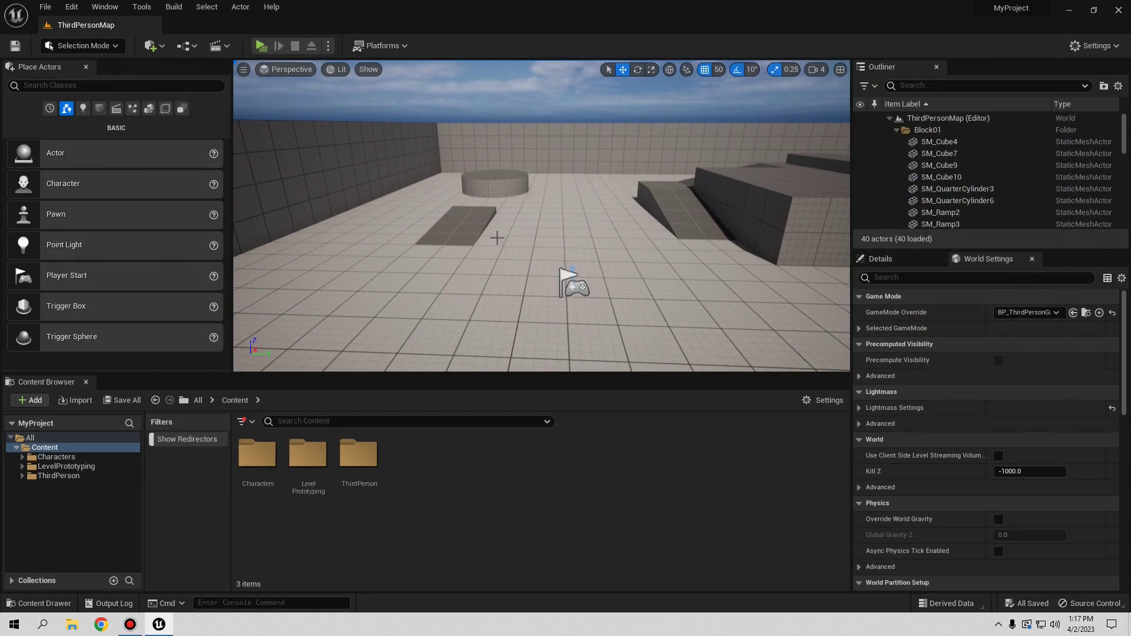
Step: Open BP_ThirdPersonCharacter from the ThirdPerson Blueprints folder, inspect its Mesh component's animation settings, and close the blueprint
double_click(365, 457)
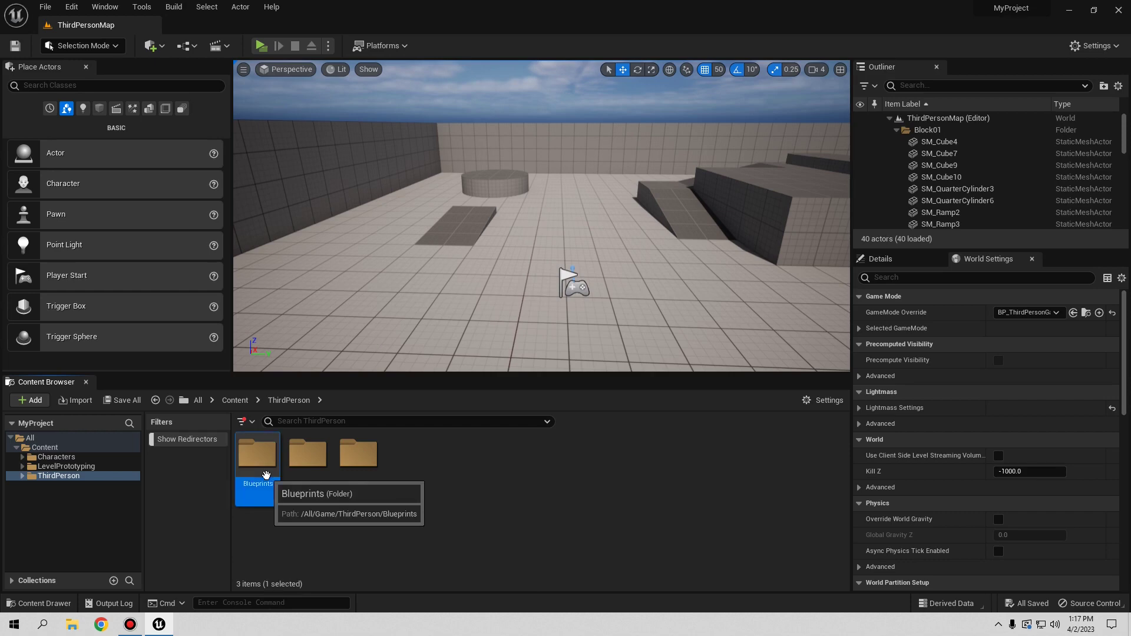
double_click(265, 474)
double_click(262, 471)
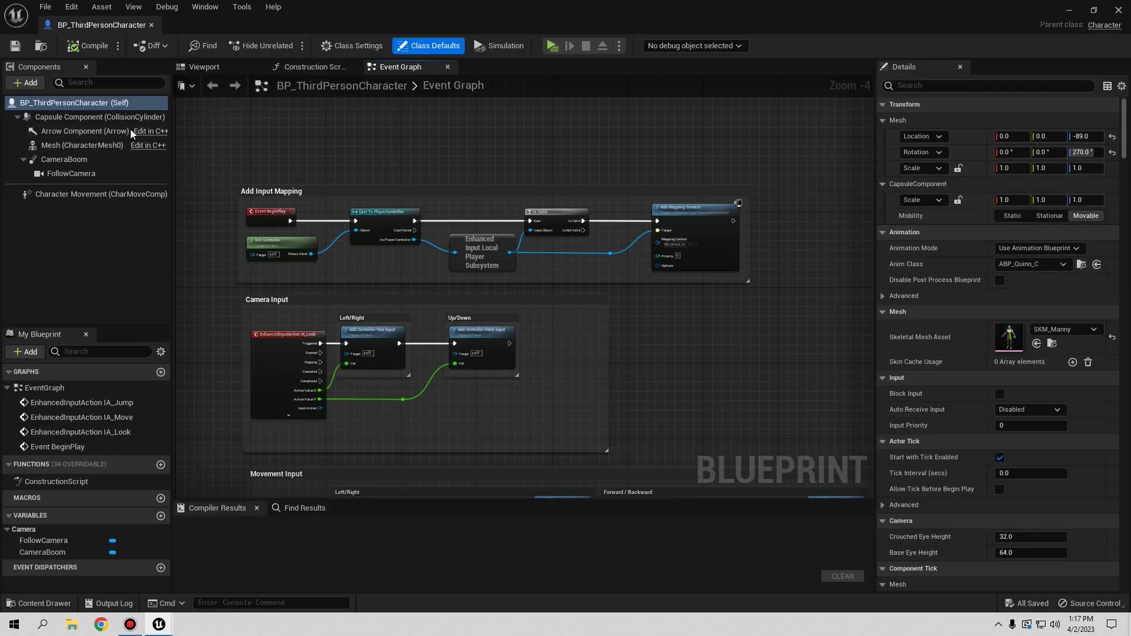
click(77, 145)
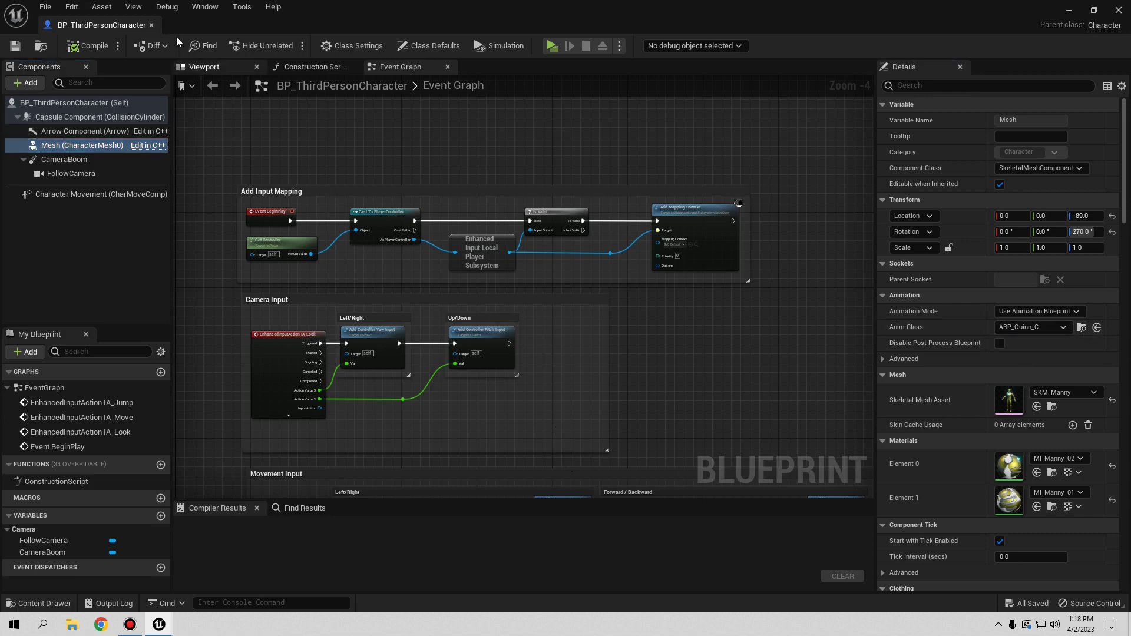
click(151, 25)
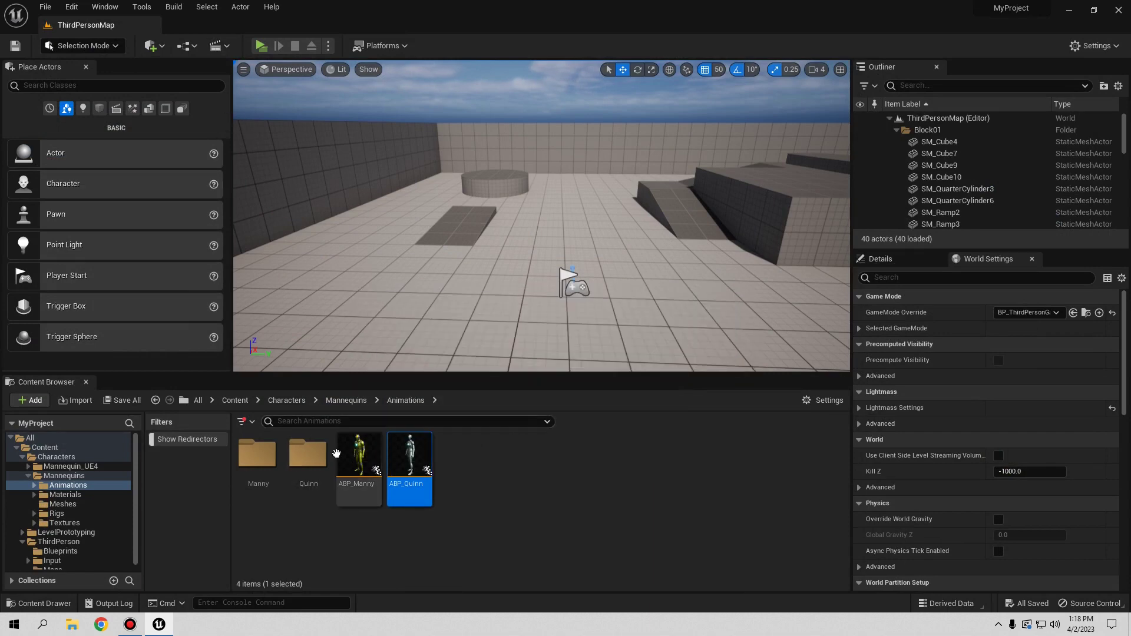
Step: Check the ABP_Quinn animation blueprint and close it, then open ABP_Manny docked beside ThirdPersonMap and return to the map
click(356, 457)
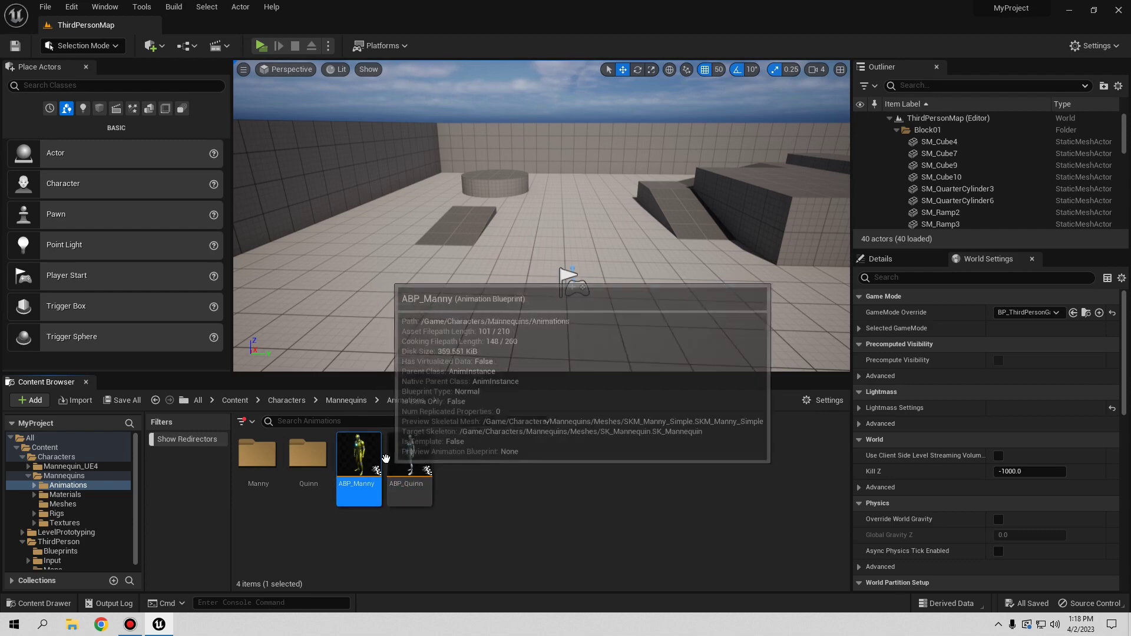
double_click(415, 471)
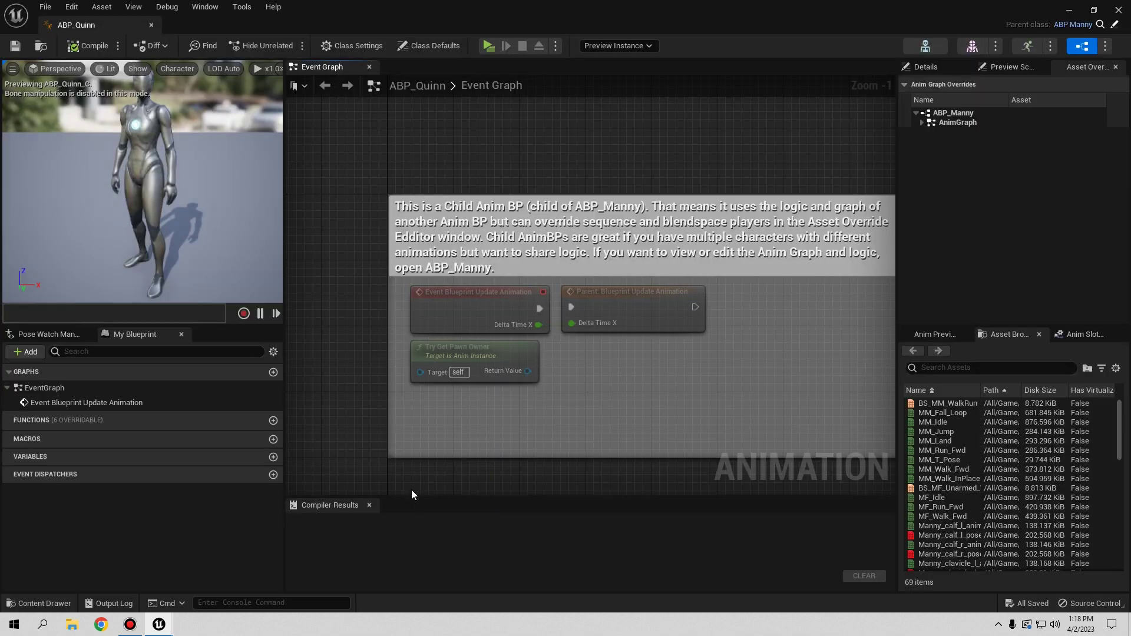
click(152, 25)
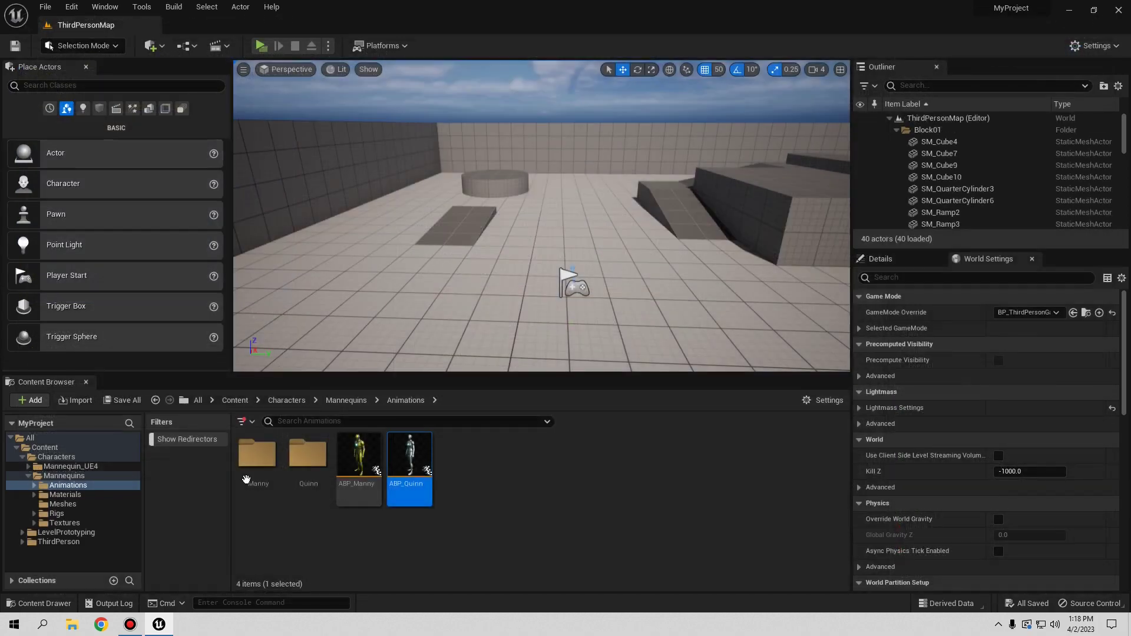
double_click(374, 464)
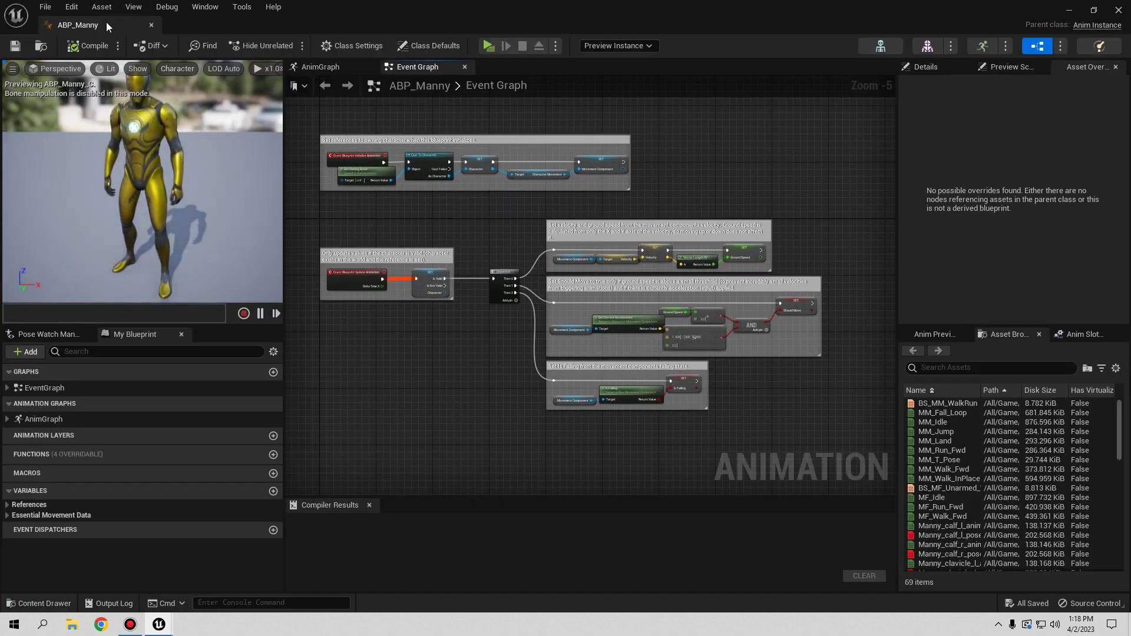
click(151, 25)
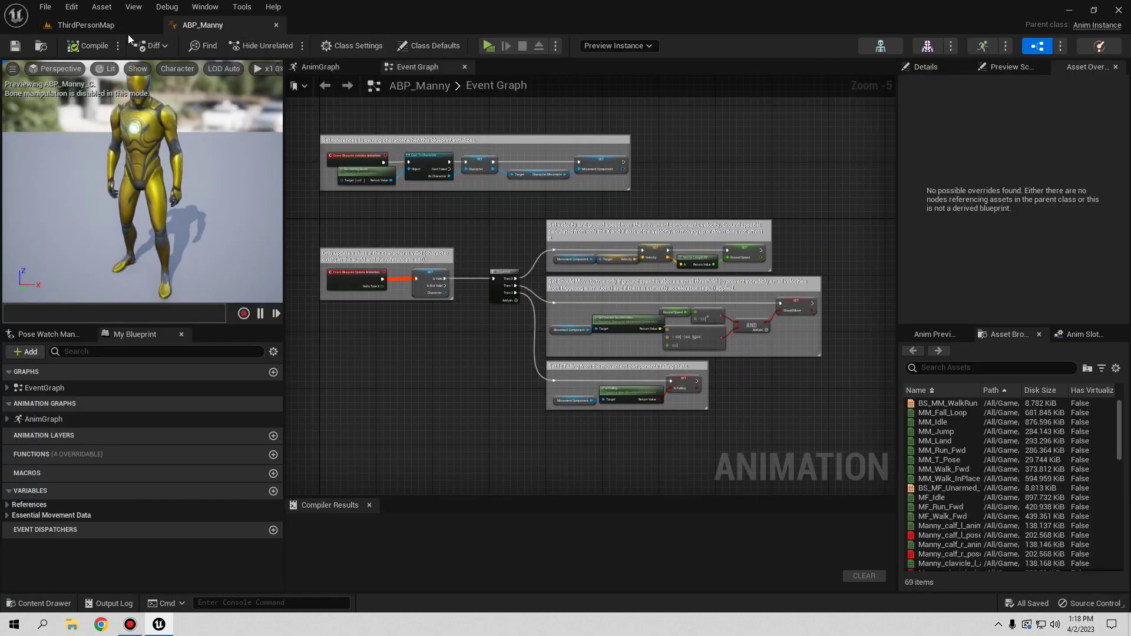
click(86, 25)
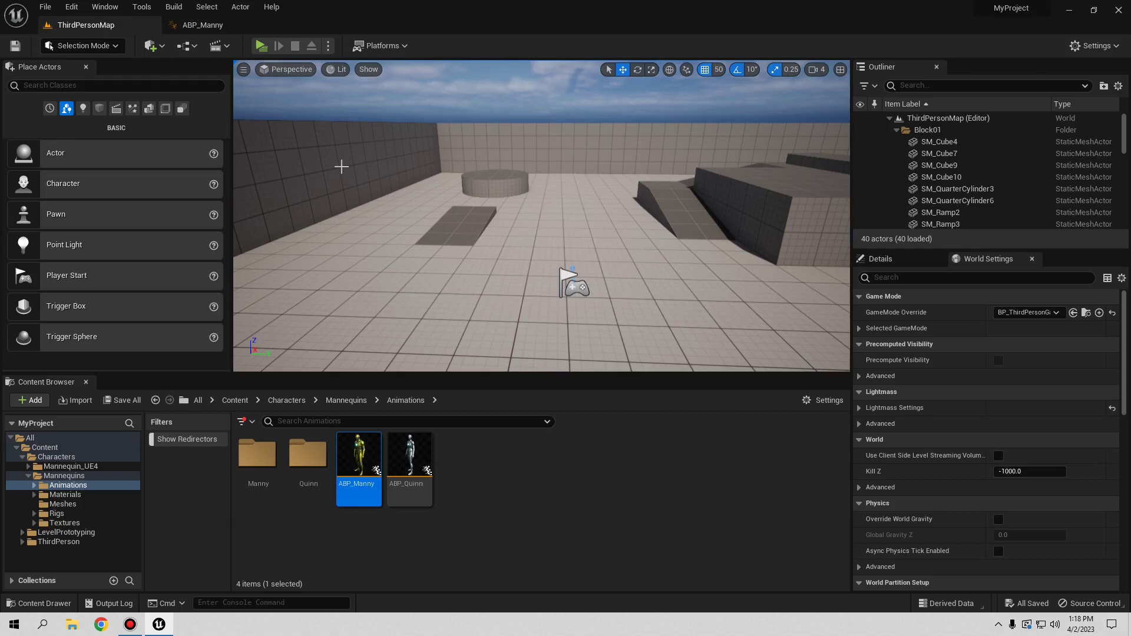
Step: Open the BP_ThirdPersonCharacter blueprint from the Content/ThirdPerson/Blueprints folder
click(287, 400)
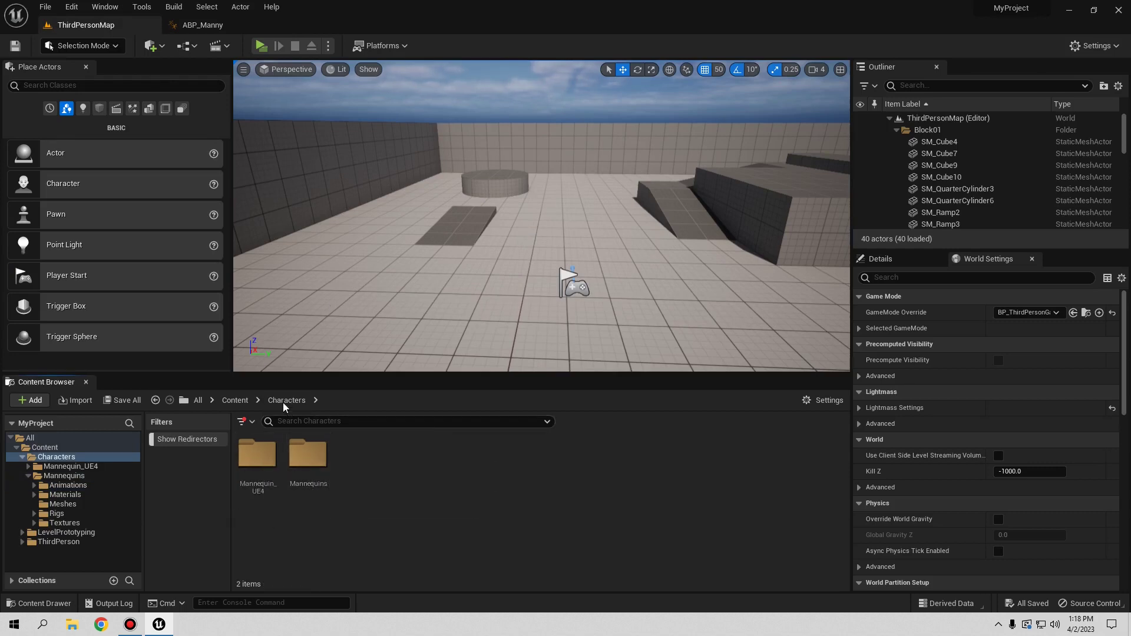
click(234, 400)
double_click(359, 468)
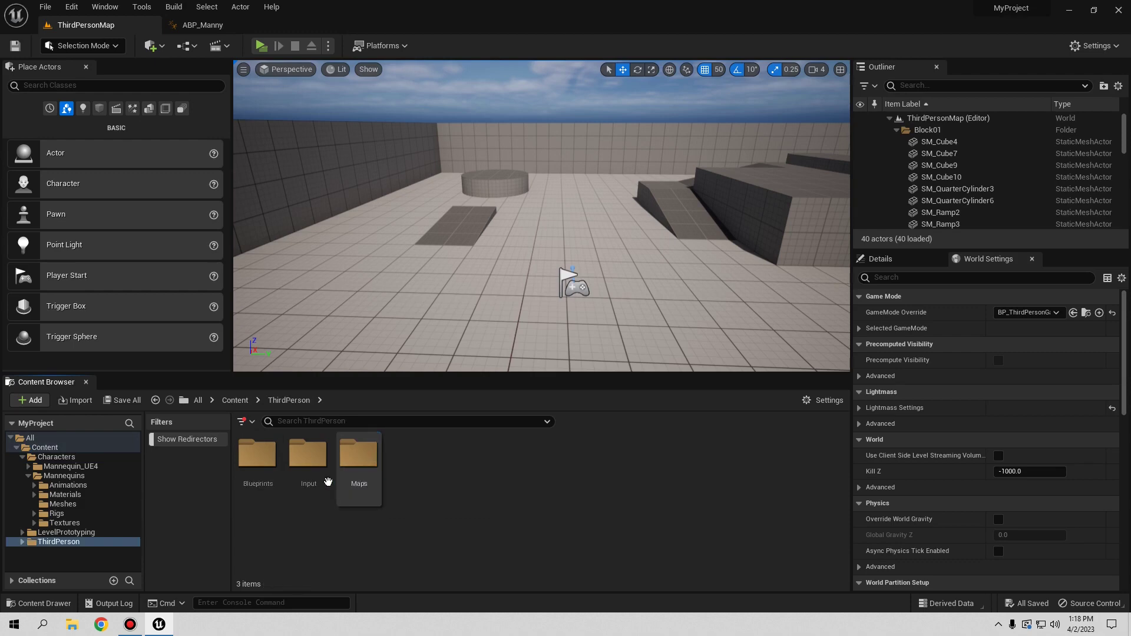
double_click(259, 462)
double_click(261, 465)
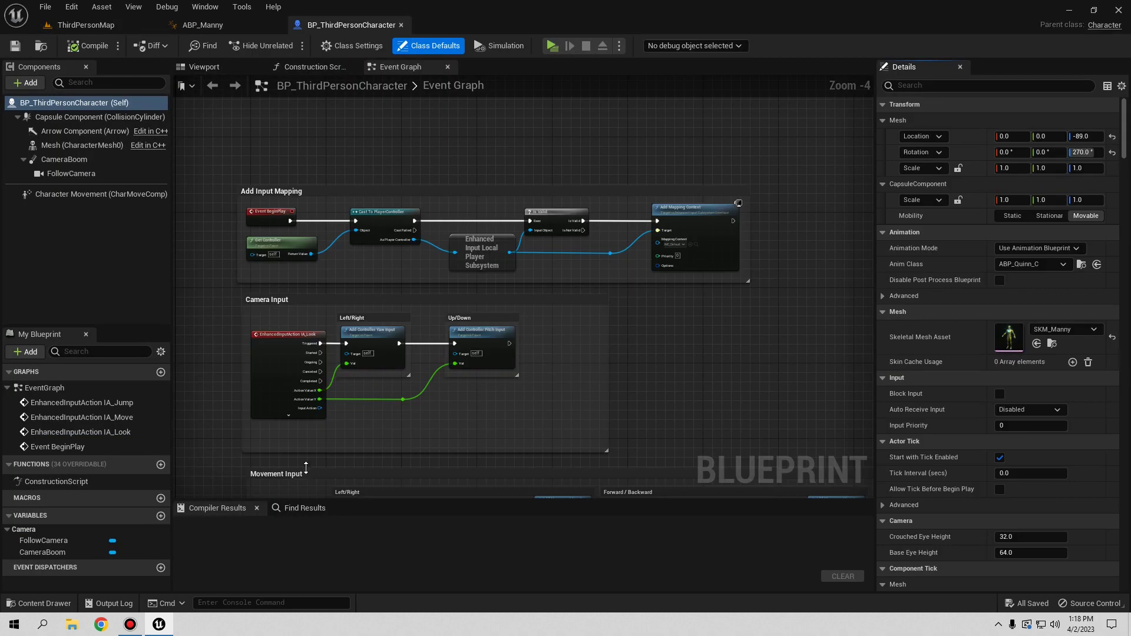
Step: Change the Anim Class of the character's Mesh component and compile BP_ThirdPersonCharacter
click(73, 146)
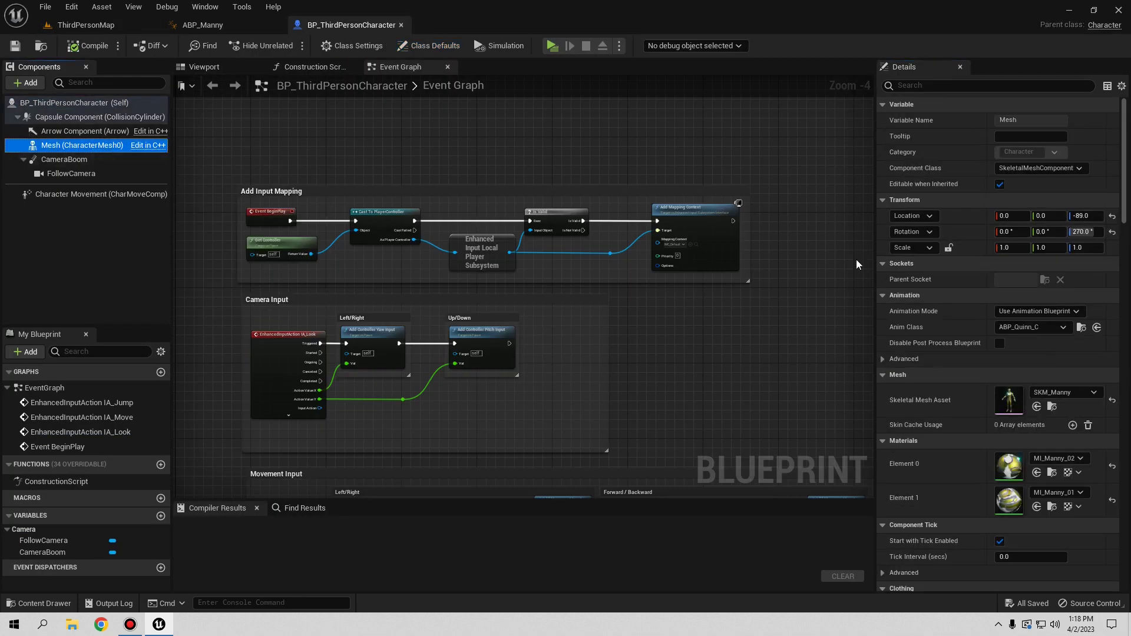
click(1033, 326)
click(1009, 76)
click(70, 46)
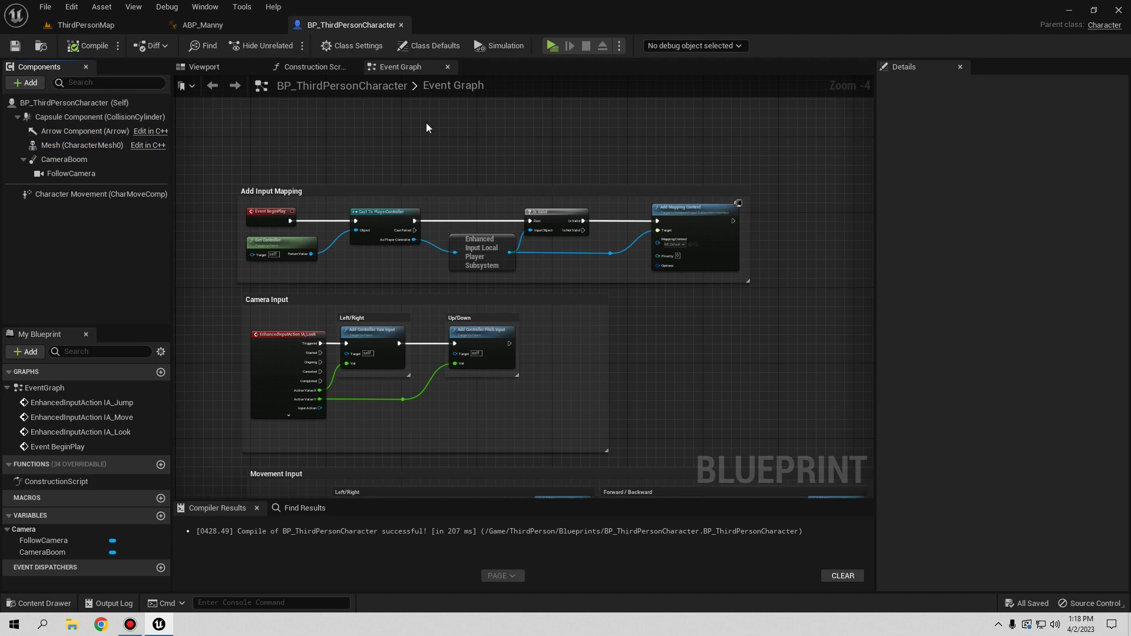
Step: Examine the update logic in ABP_Manny's Event Graph and return to the ThirdPersonMap level
click(218, 25)
right_drag(451, 358, 573, 397)
scroll(501, 352, up, 2)
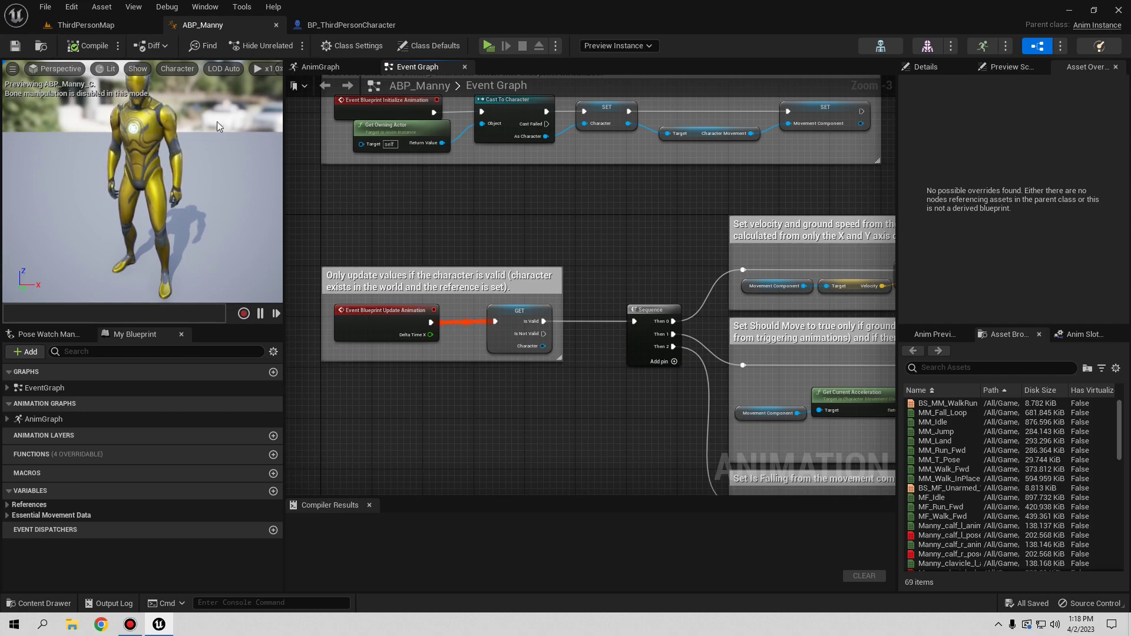
click(106, 25)
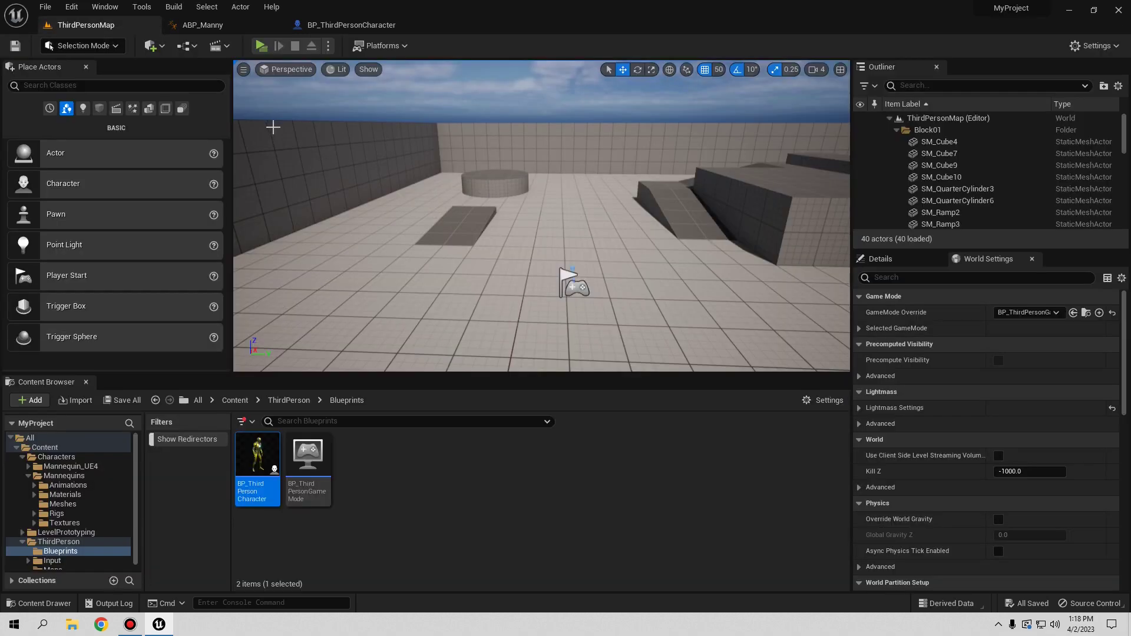
click(216, 28)
click(114, 27)
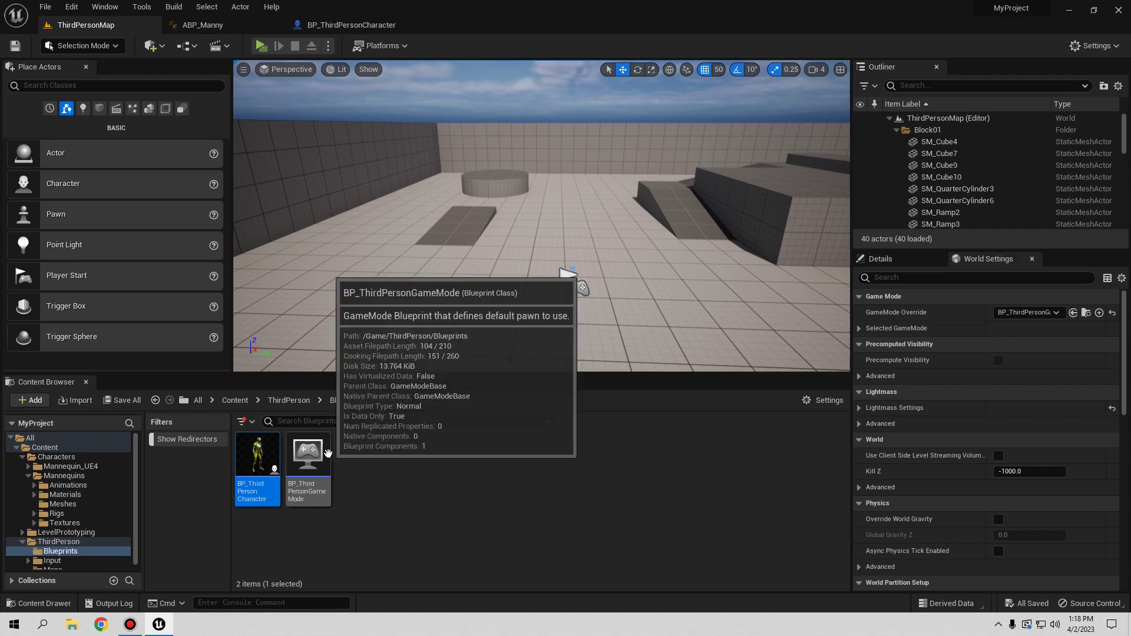
Step: Locate ABP_Manny in the content folders and open the neighbouring Manny animations folder
click(203, 25)
click(33, 45)
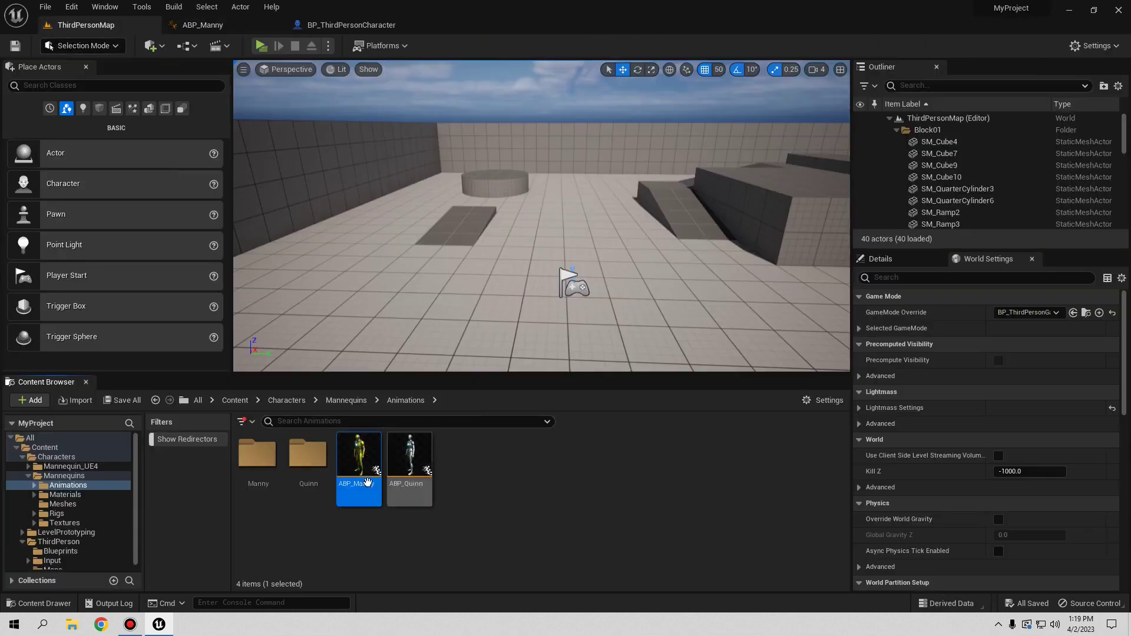
click(260, 466)
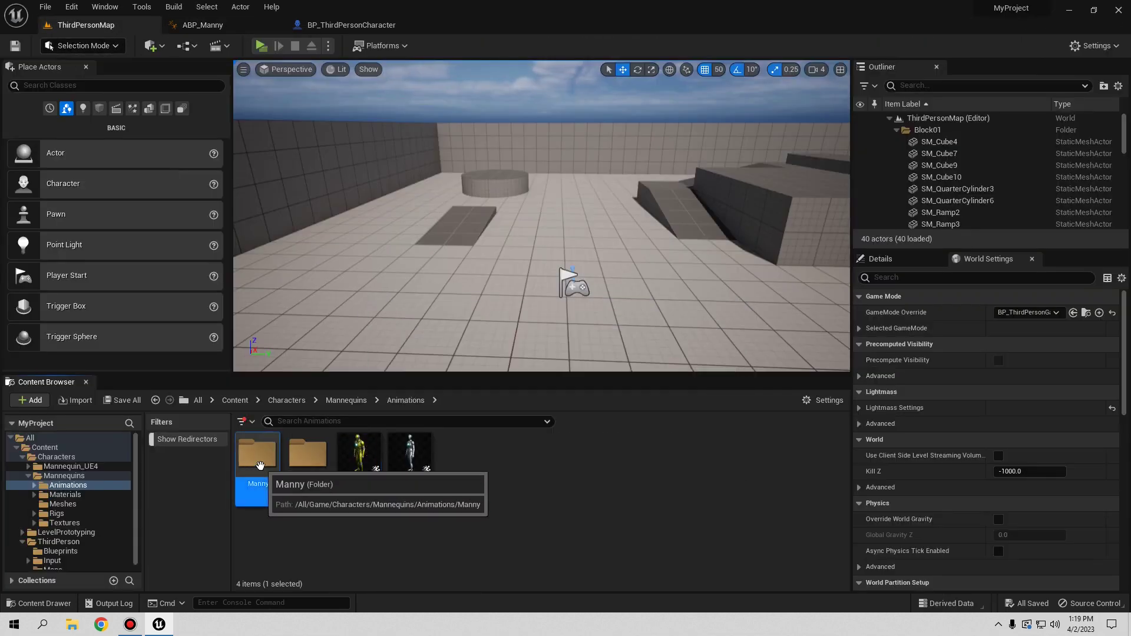
double_click(260, 466)
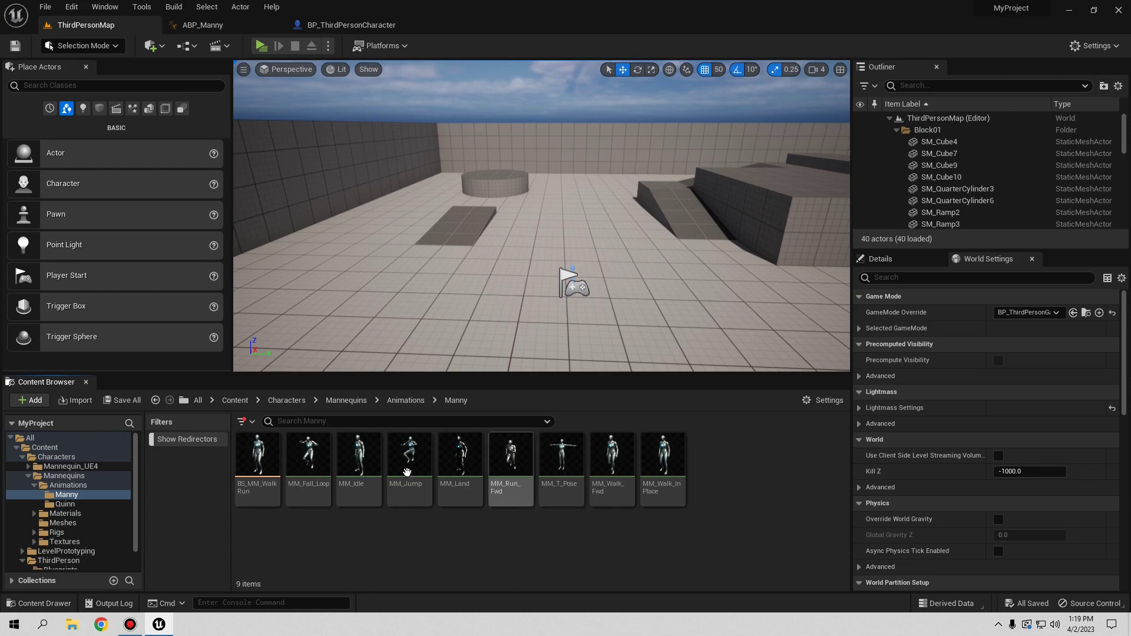
Step: Duplicate the MM_Idle animation sequence as MM_Idle1 and open the copy for editing
click(359, 462)
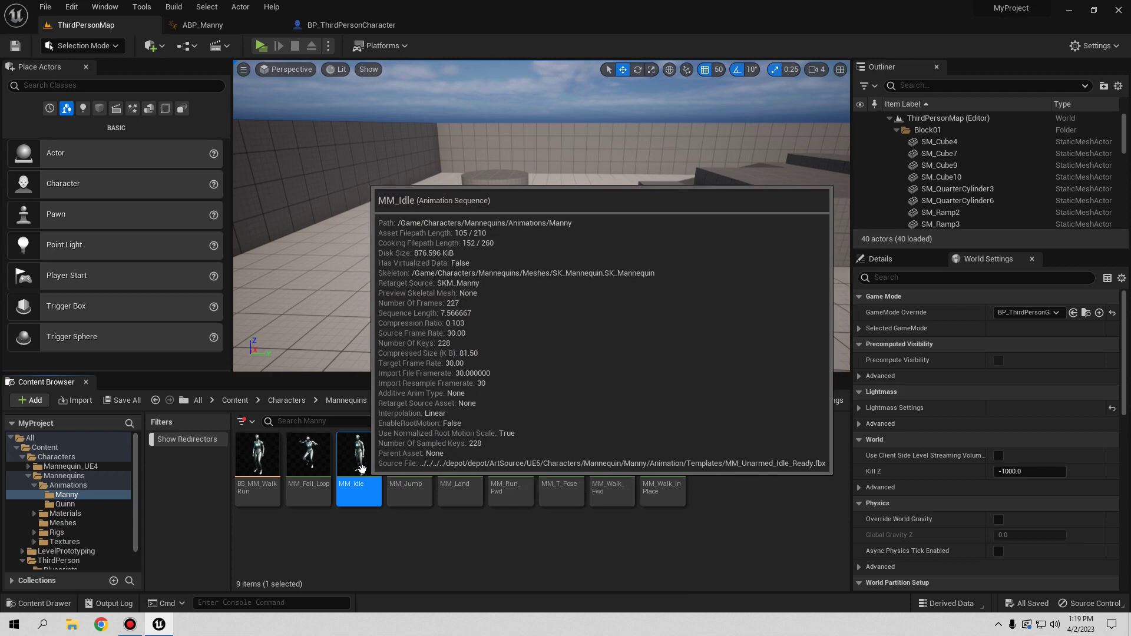
right_click(379, 502)
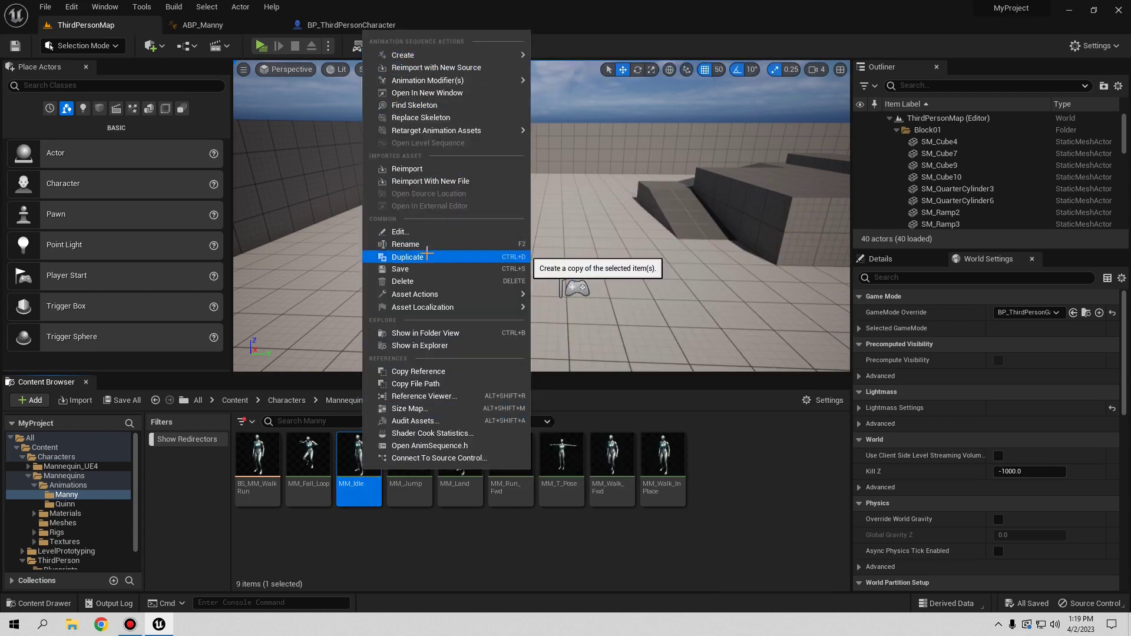
click(428, 257)
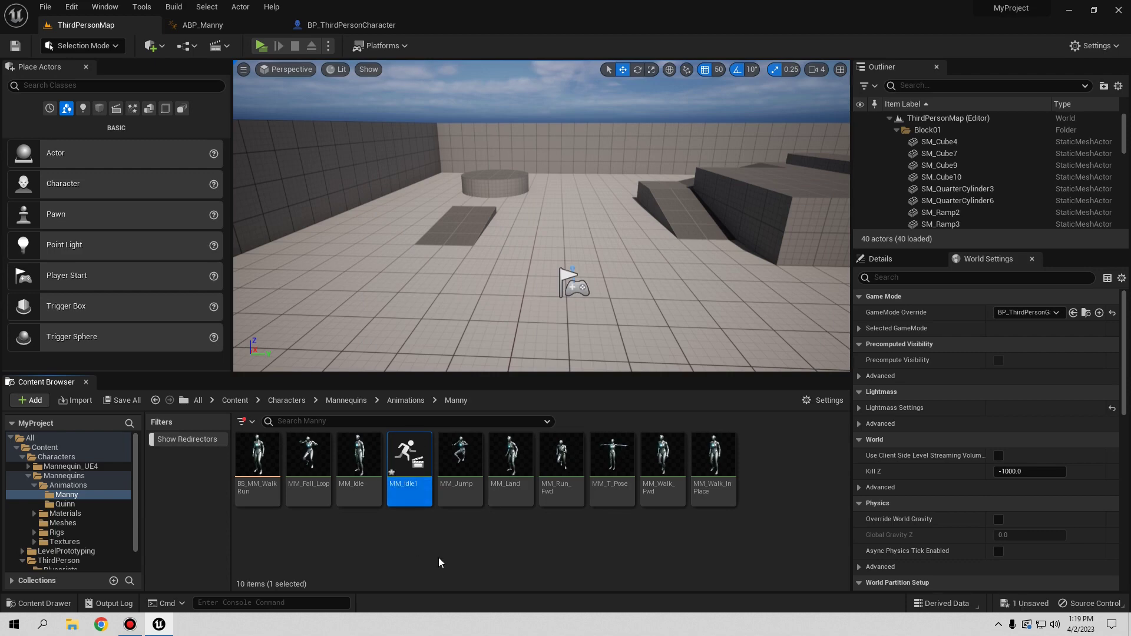
double_click(424, 467)
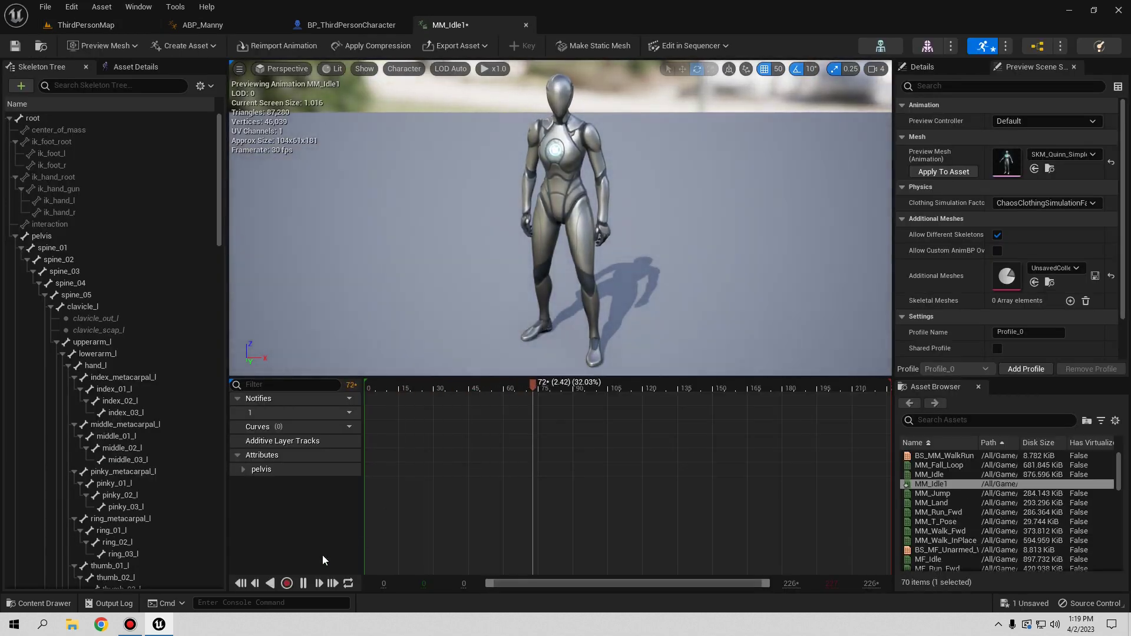
Step: Stop the preview at frame 0, add a key for the upperarm_l bone there, and save MM_Idle1
click(303, 584)
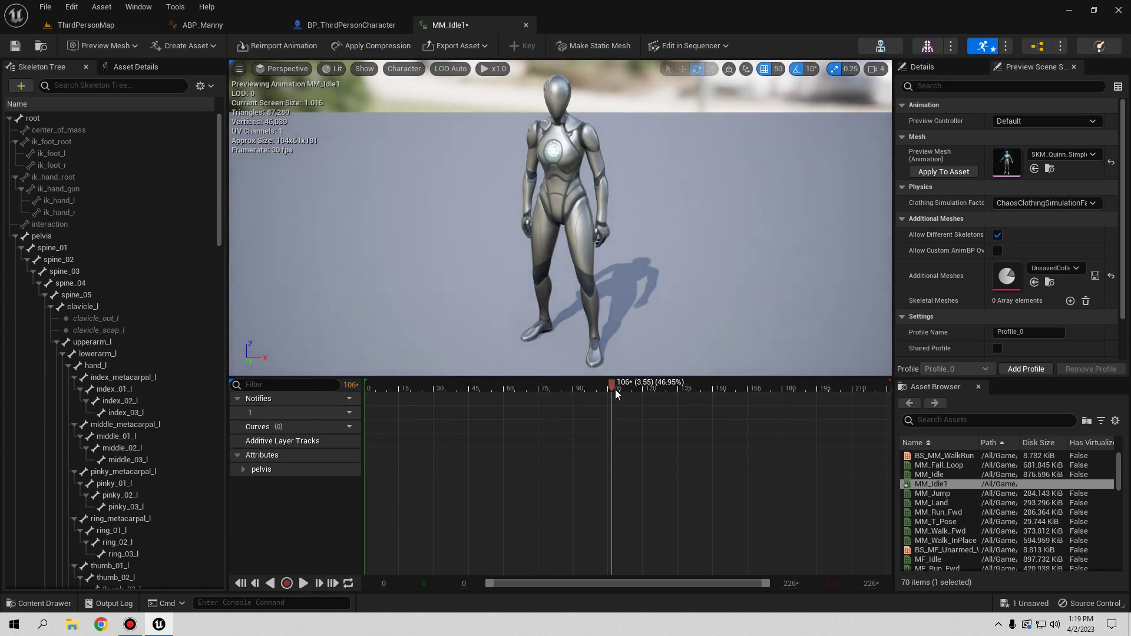
drag(537, 386, 342, 386)
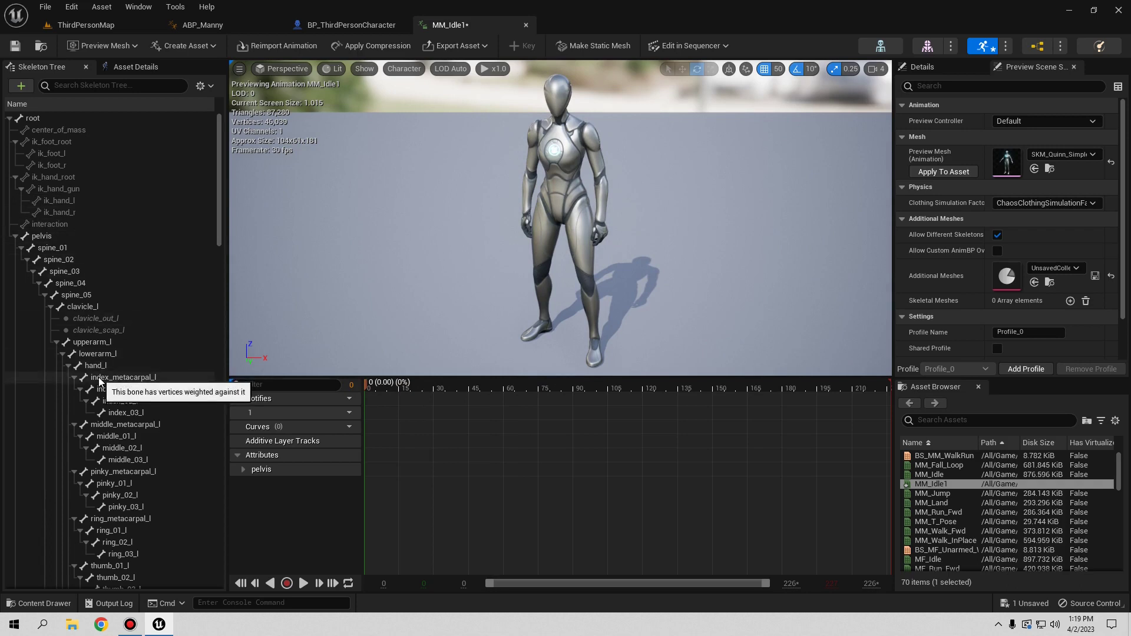
scroll(133, 354, down, 2)
click(106, 305)
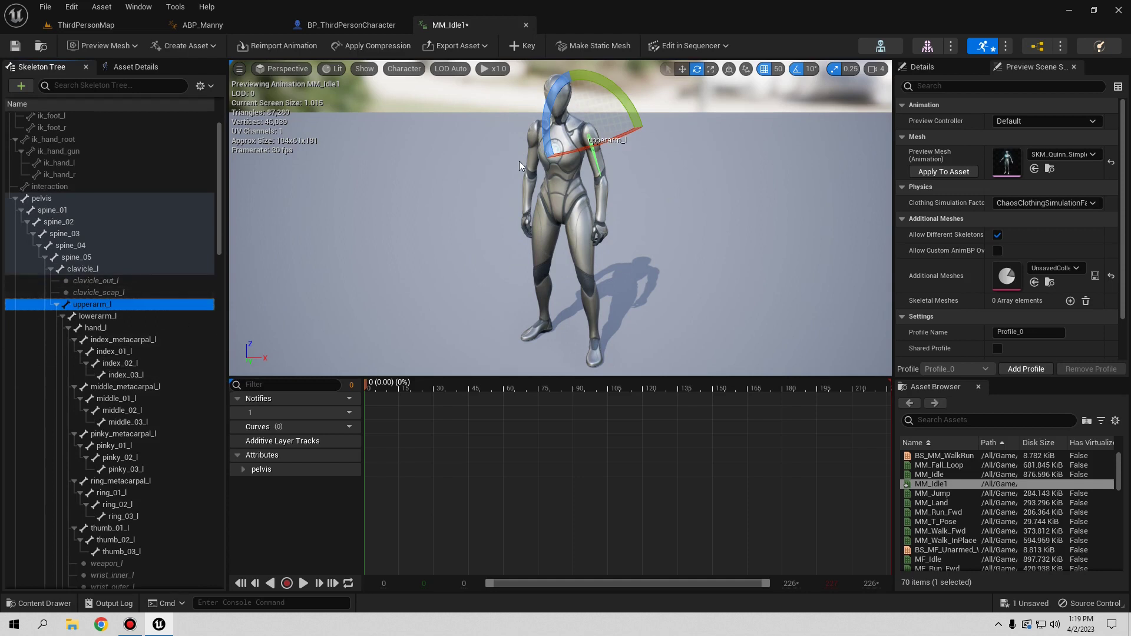
click(521, 50)
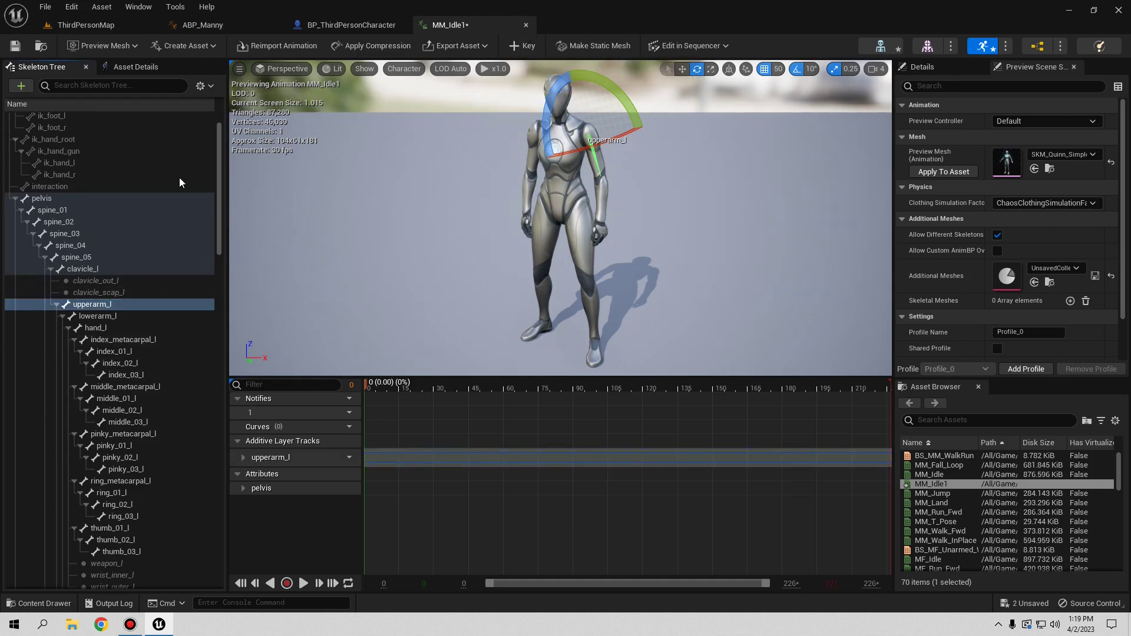
click(15, 45)
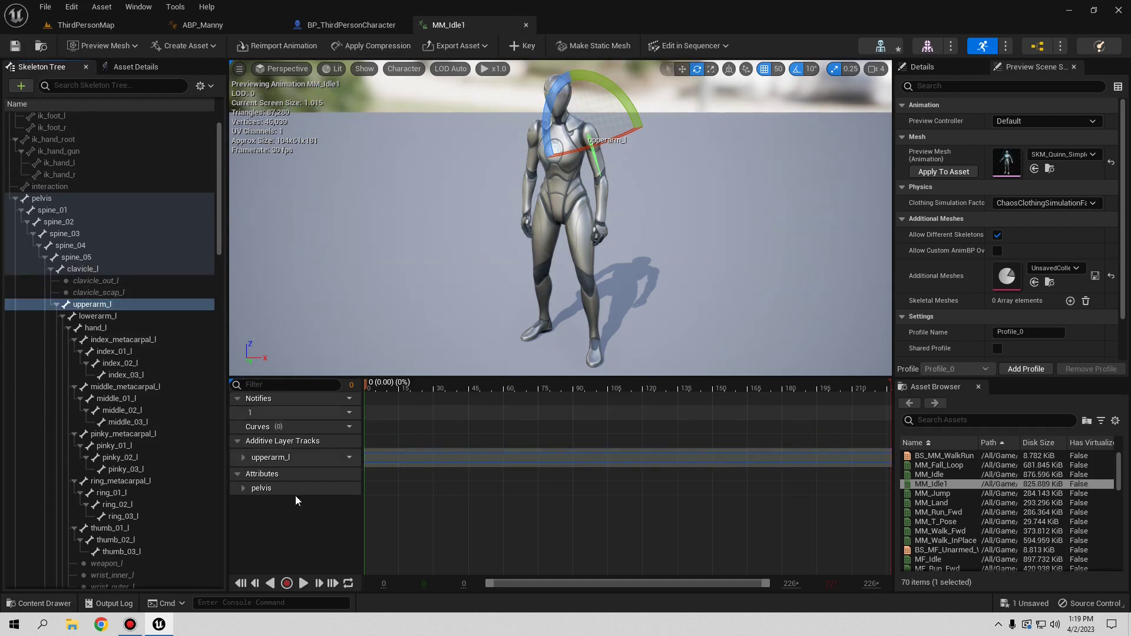
Step: Rotate upperarm_l at about frame 75 to raise the arm across the chest, key the pose and save MM_Idle1
click(303, 582)
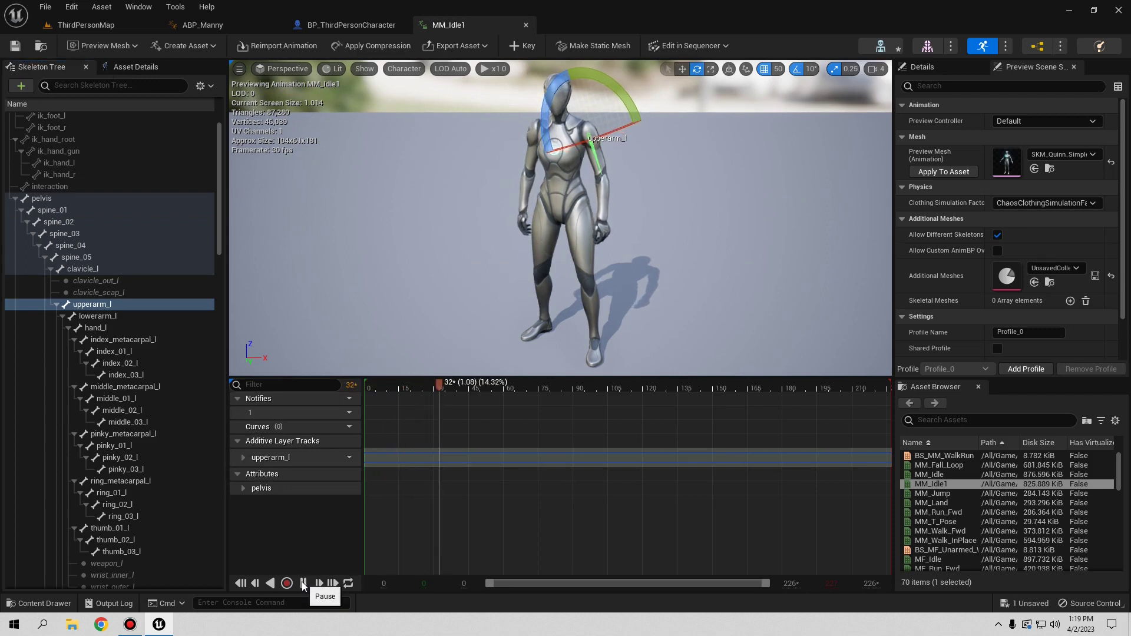
click(303, 583)
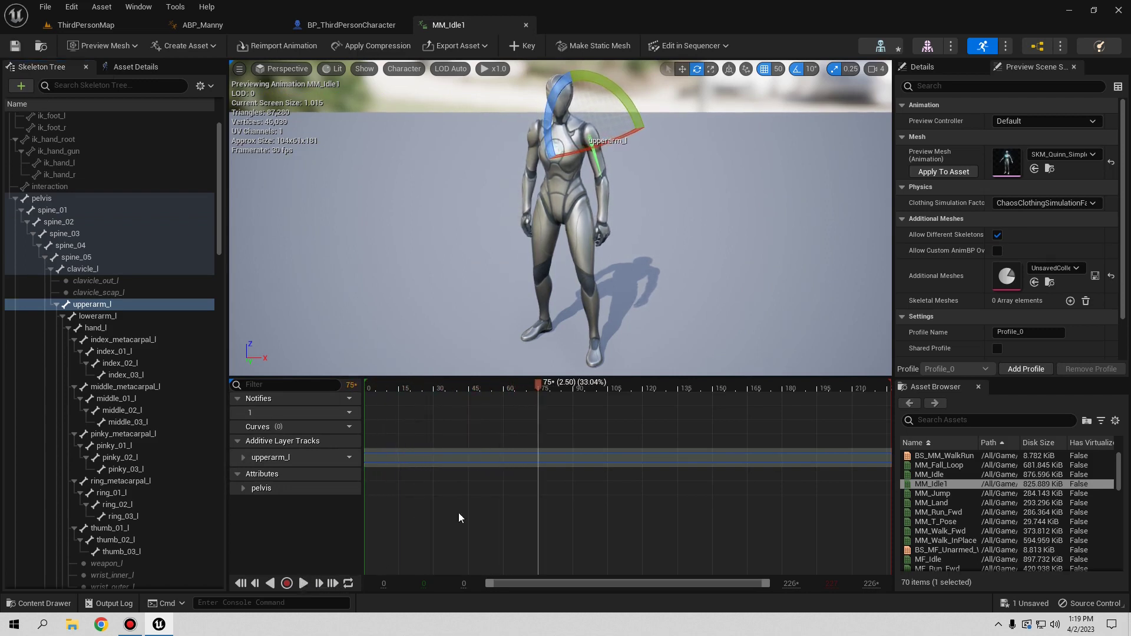
drag(550, 146, 529, 154)
click(524, 46)
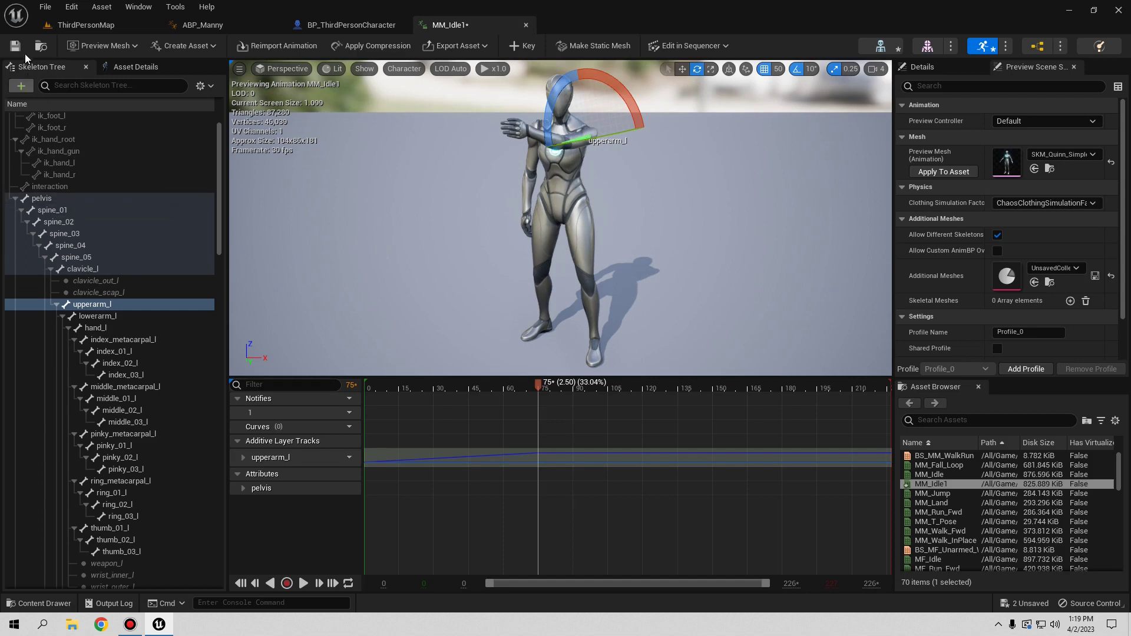
click(16, 46)
Step: Rotate upperarm_l by 90 degrees at frame 210 to lower the arm, key the pose and save MM_Idle1
click(304, 585)
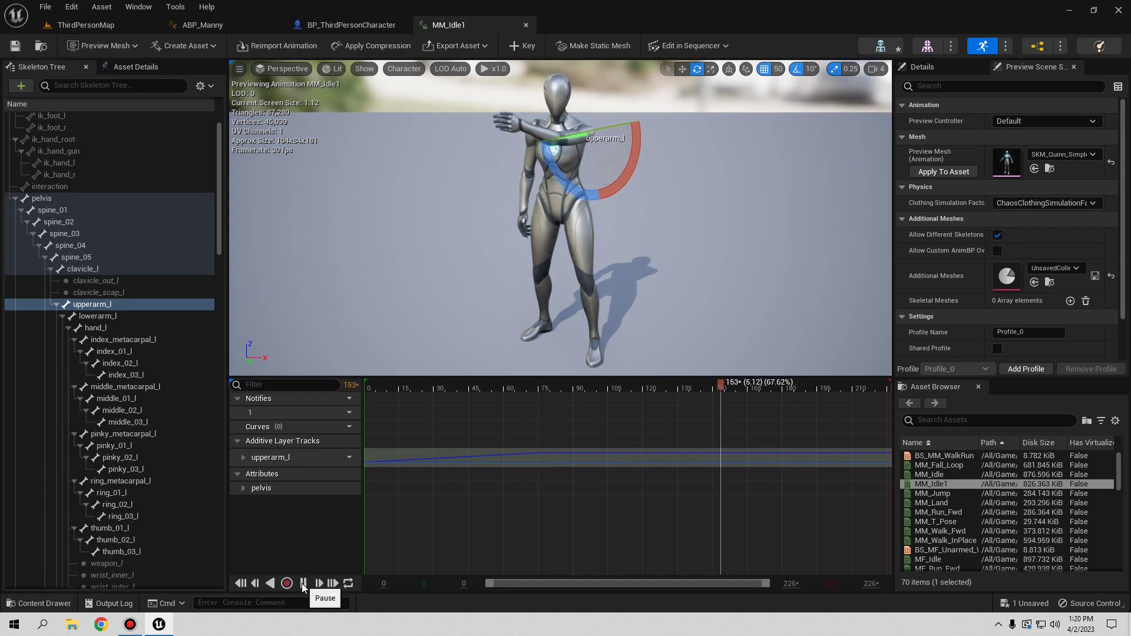
click(304, 584)
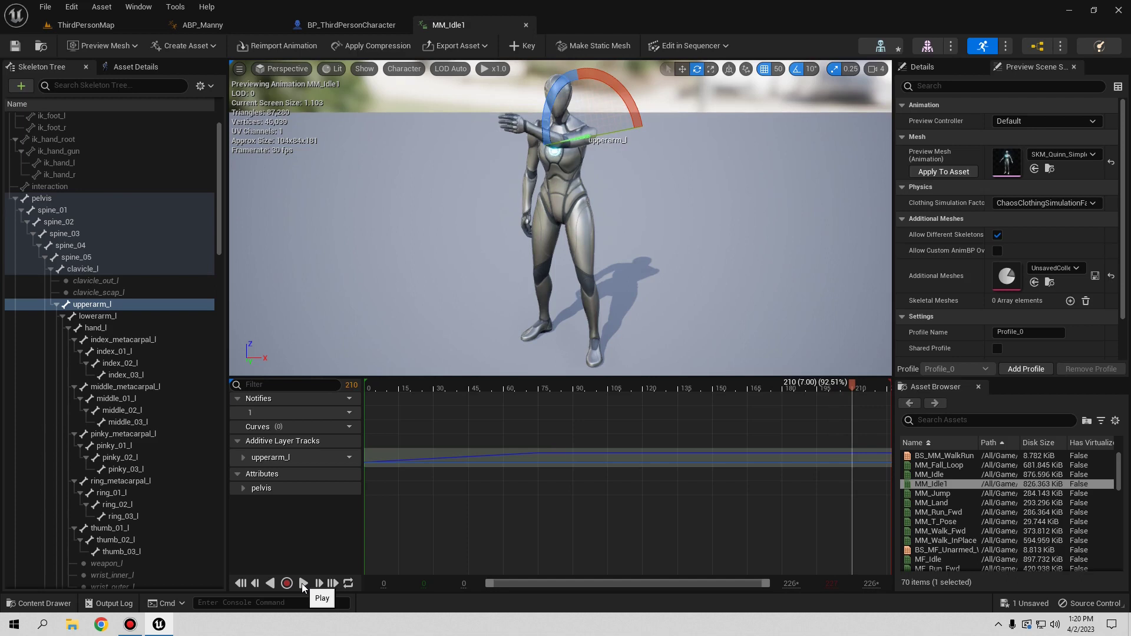
drag(554, 103, 601, 224)
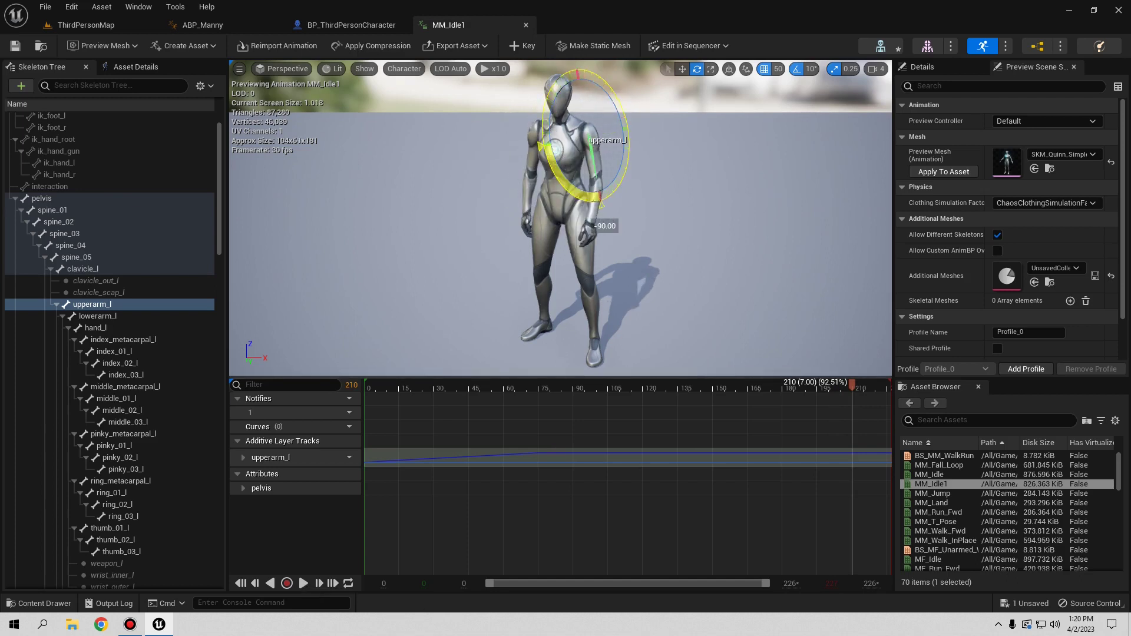
click(522, 45)
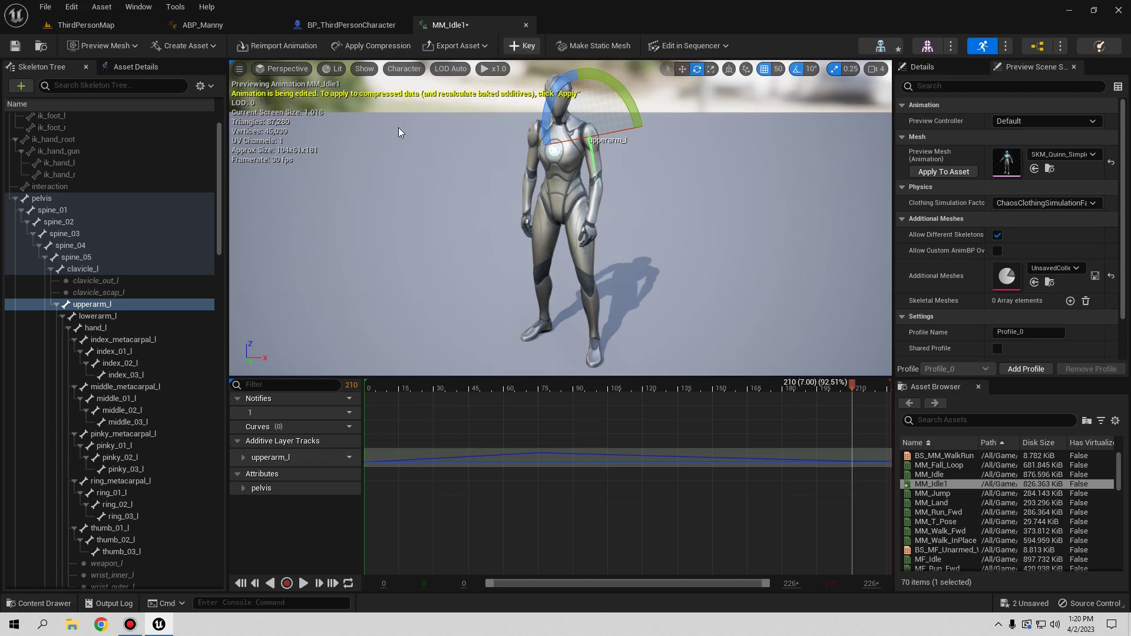
click(23, 47)
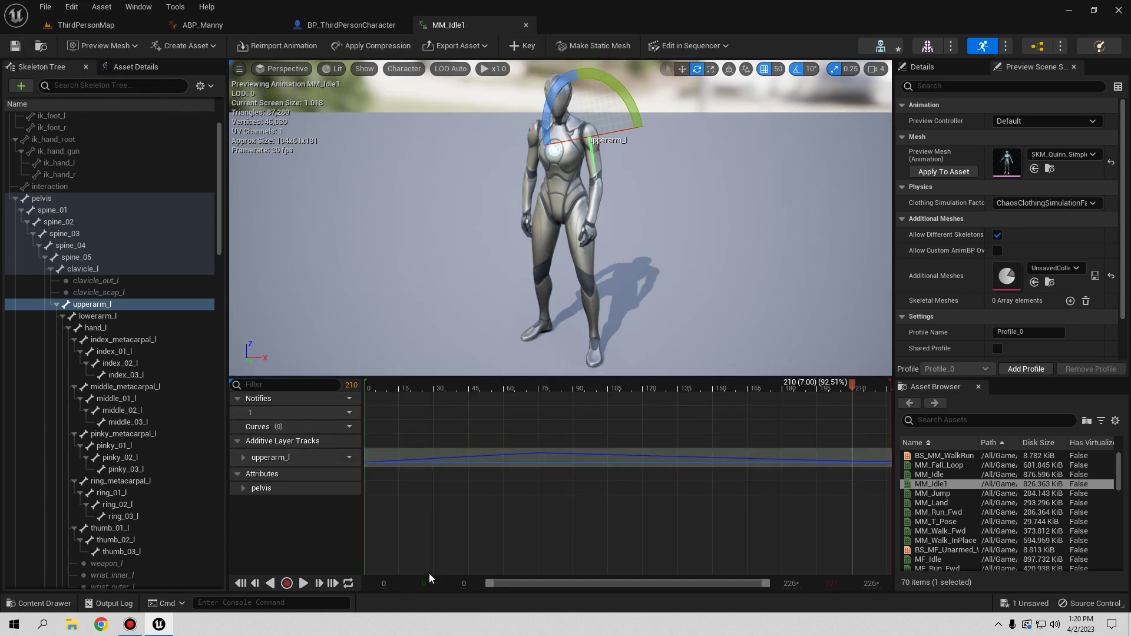
Step: Play back the keyed arm movement, then close MM_Idle1 and BP_ThirdPersonCharacter
click(304, 583)
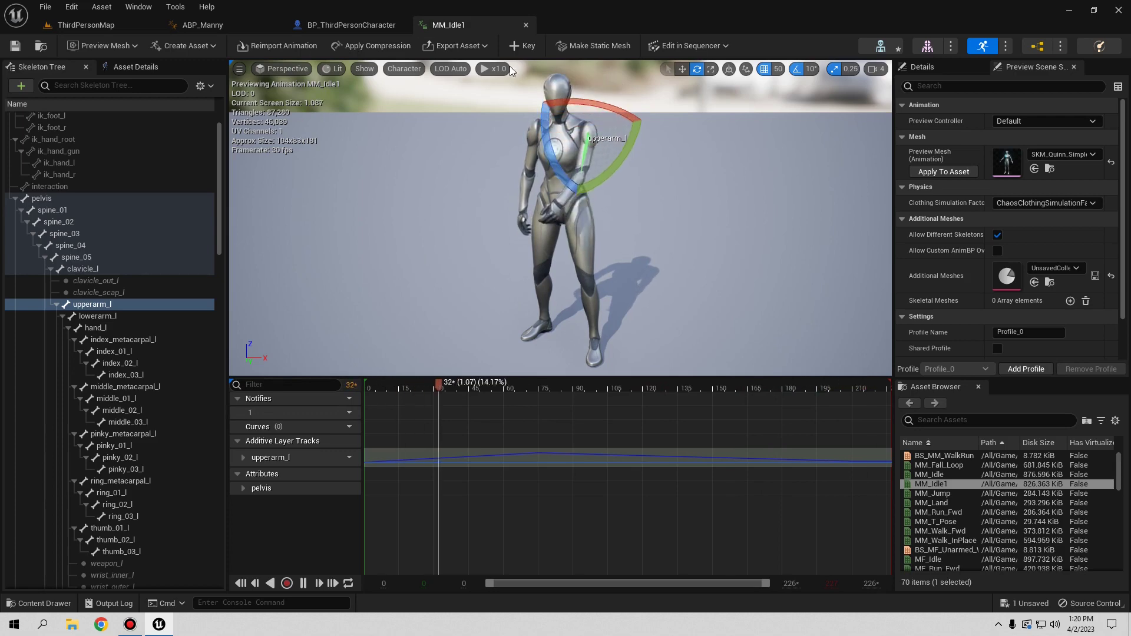
click(525, 26)
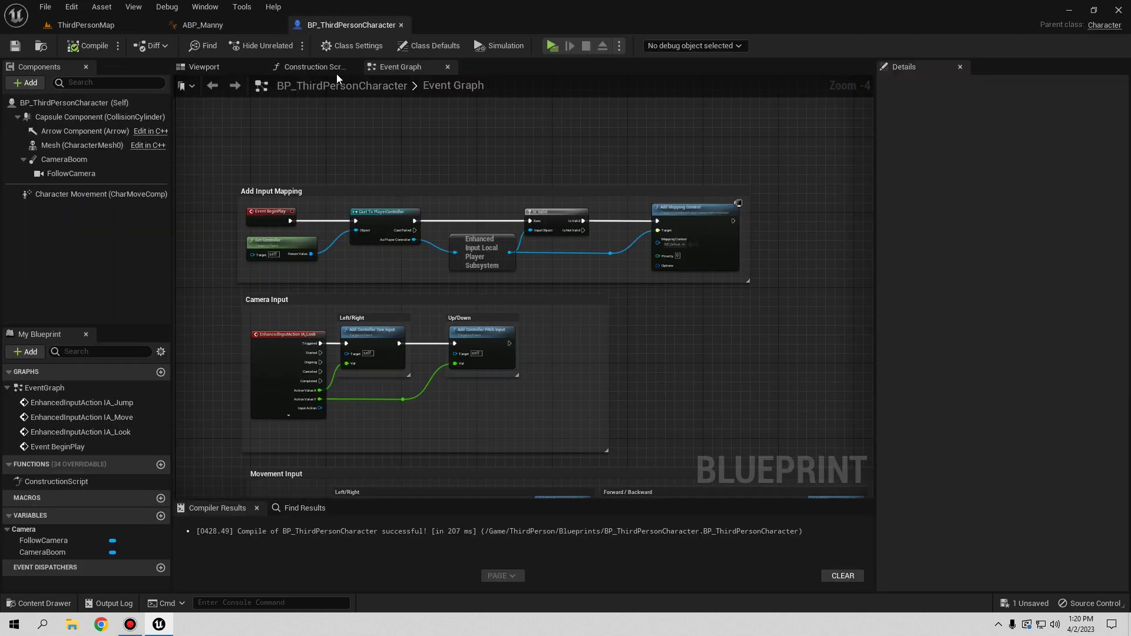
click(400, 25)
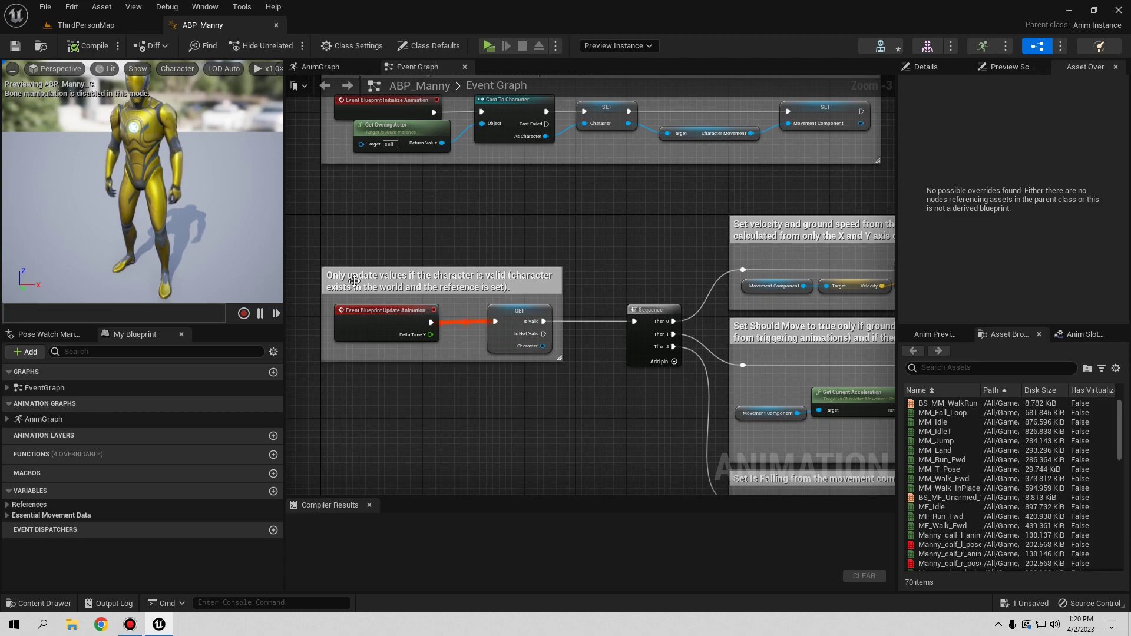
Step: Return from ABP_Manny's Event Graph to ThirdPersonMap and open the original MM_Idle animation
right_drag(376, 205, 355, 96)
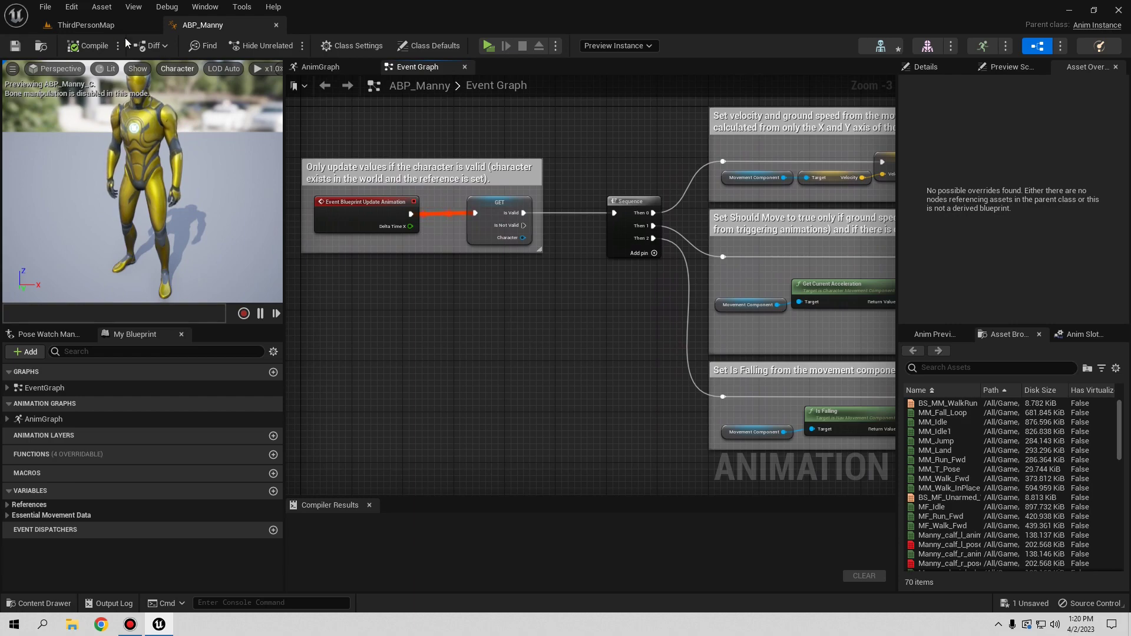
click(86, 24)
double_click(377, 498)
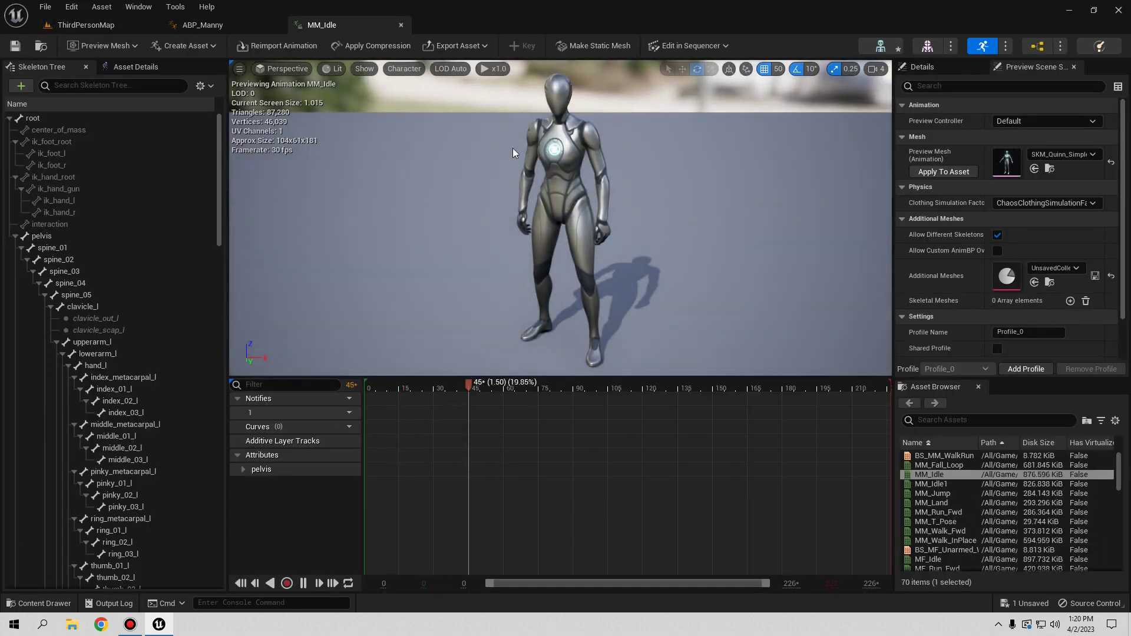
Step: Add a new notify named StartIdle at about frame 151 of MM_Idle and move the playhead before it
click(304, 584)
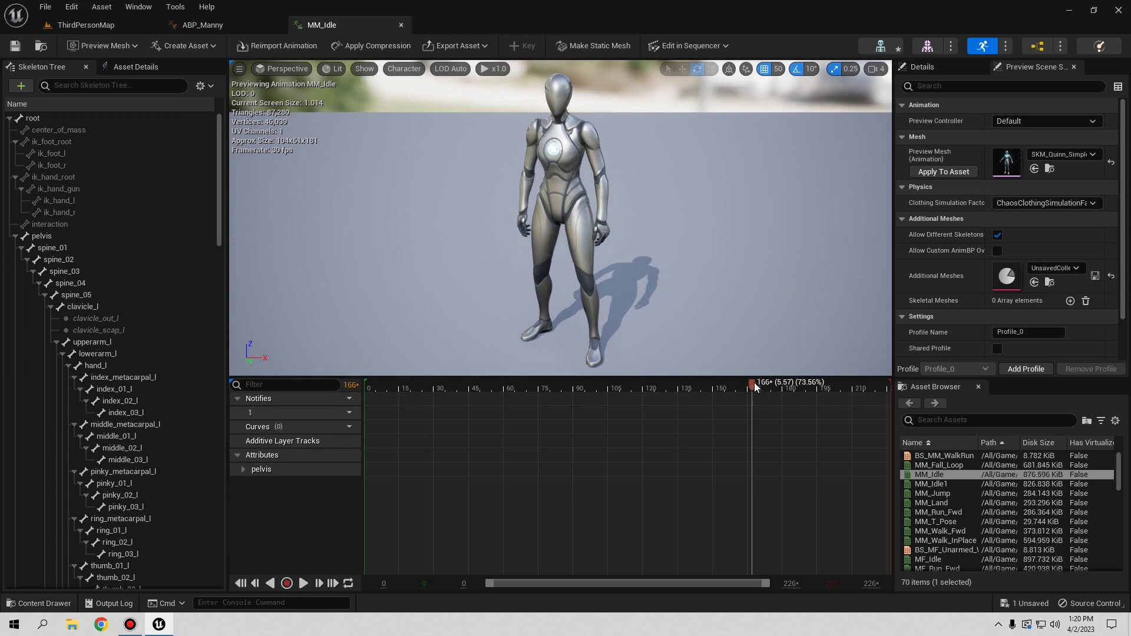
drag(763, 386, 712, 390)
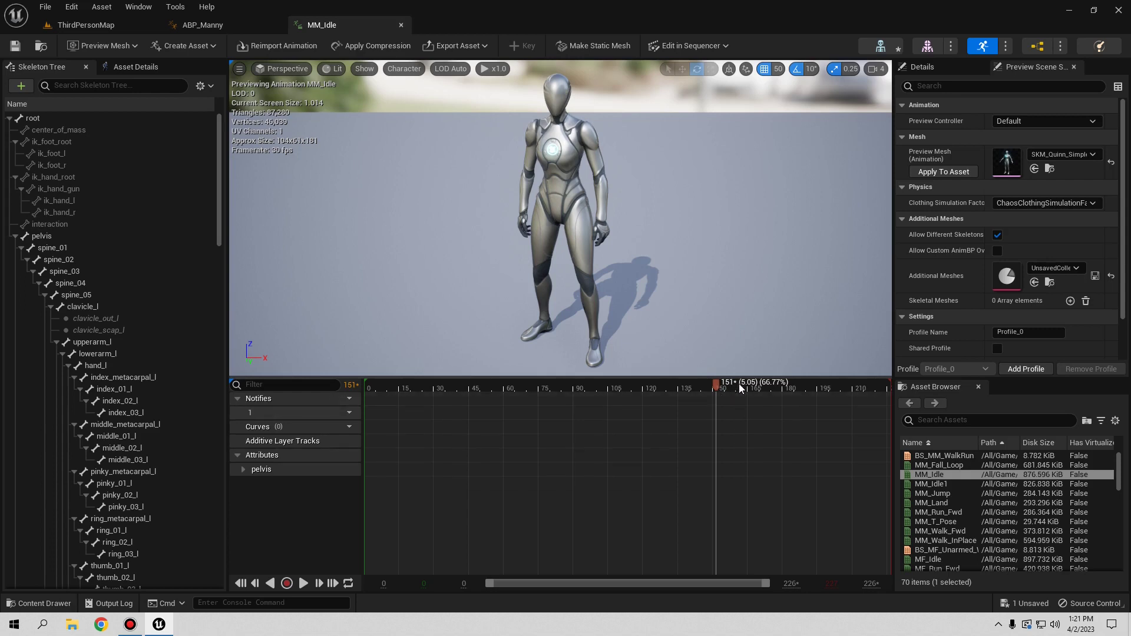
right_click(719, 418)
mouse_move(756, 440)
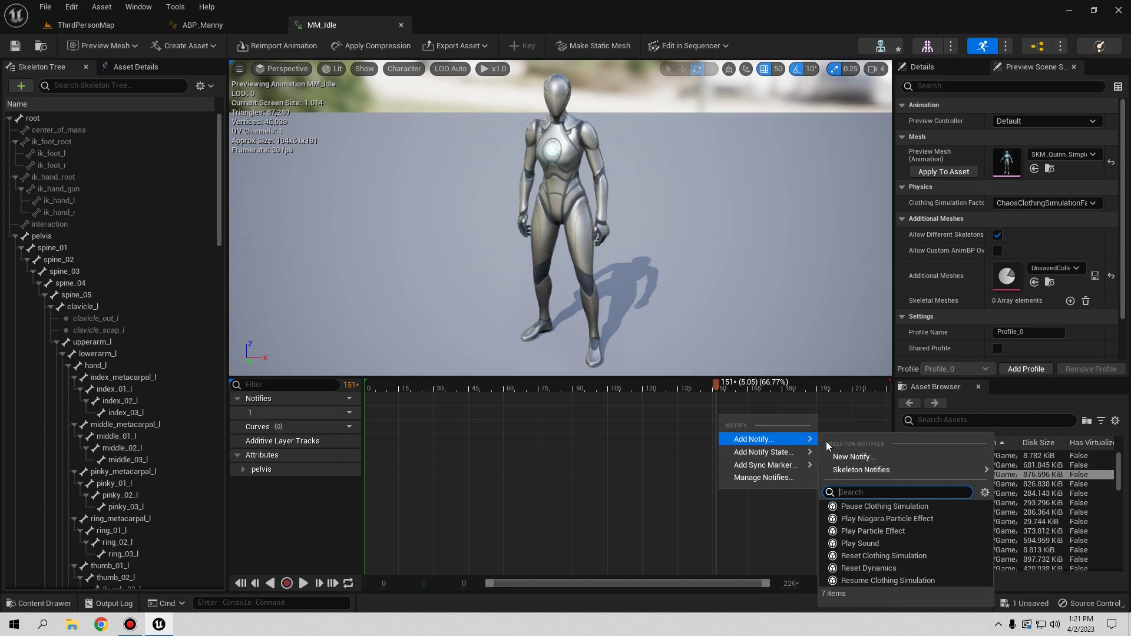
click(856, 459)
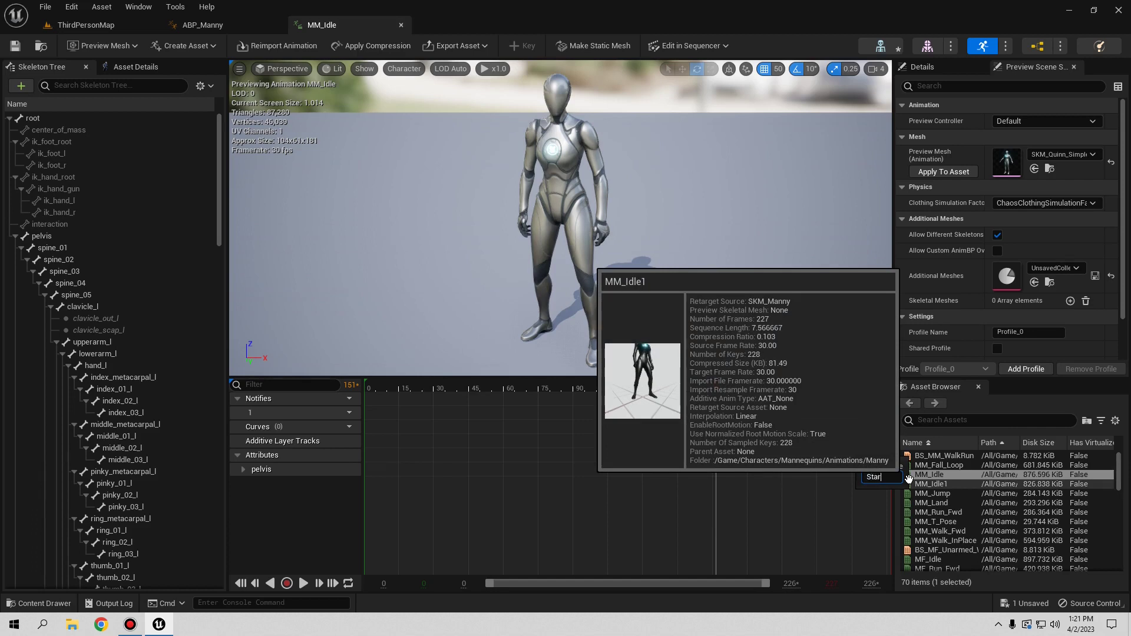
text(StartIdle)
key(Return)
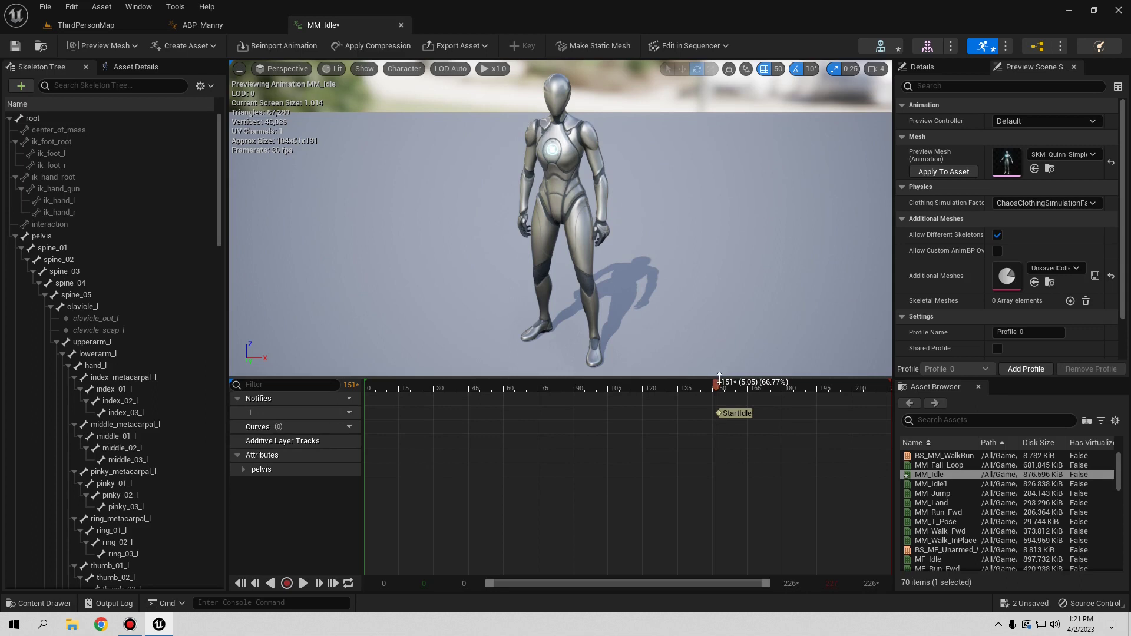
click(685, 387)
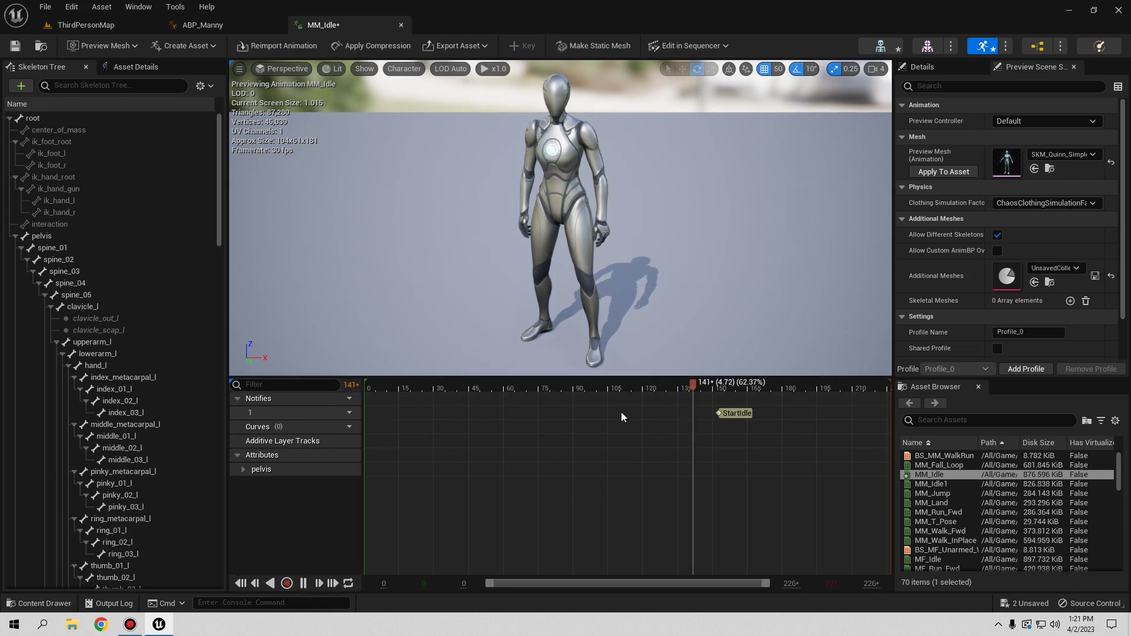